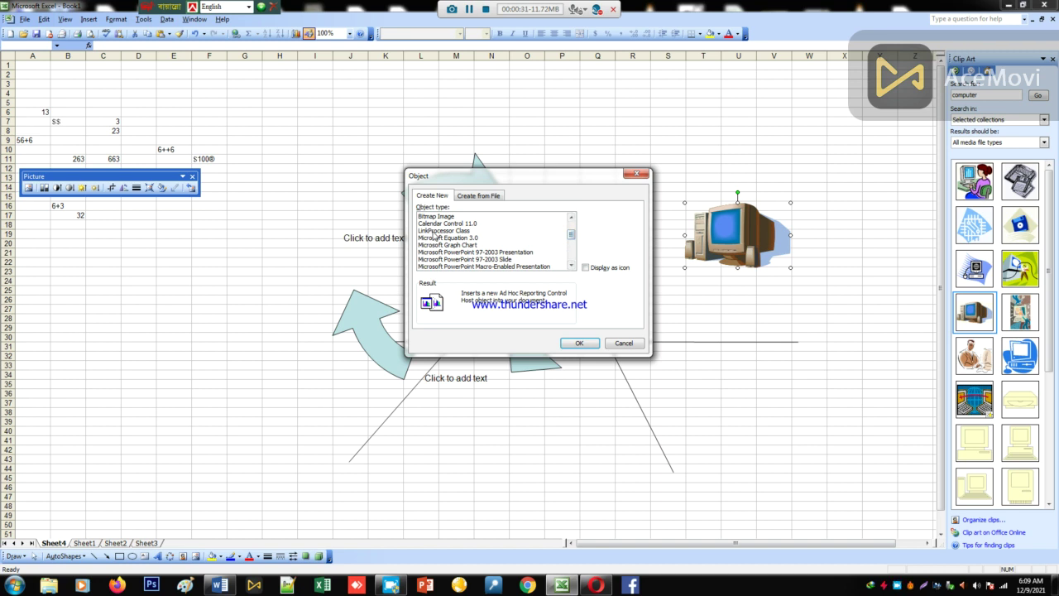
Insert a Microsoft Equation 3.0 object into the worksheet and dismiss its floating palette of equation symbols
click(443, 239)
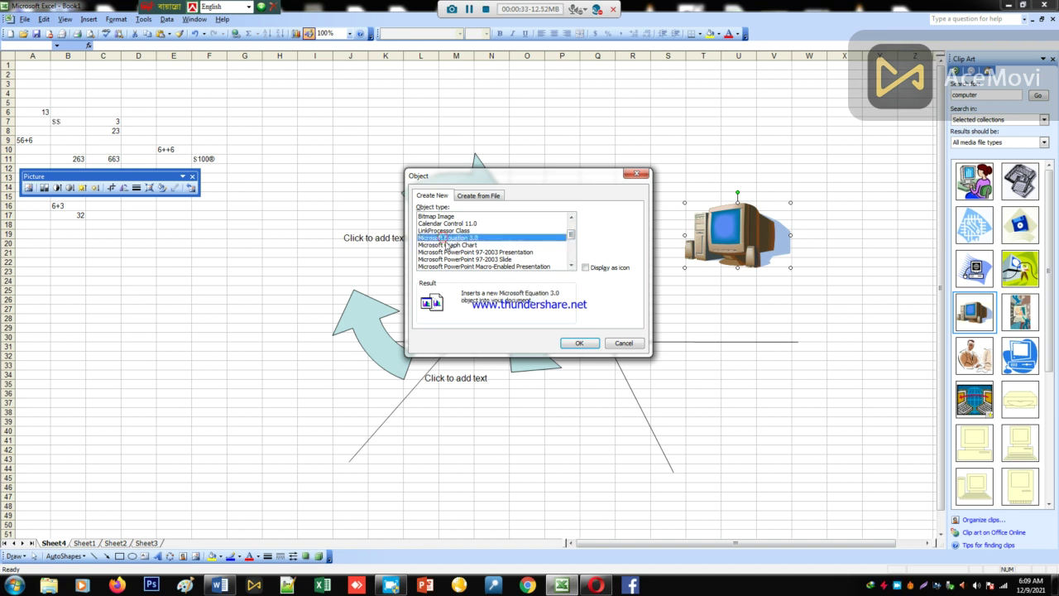
click(579, 343)
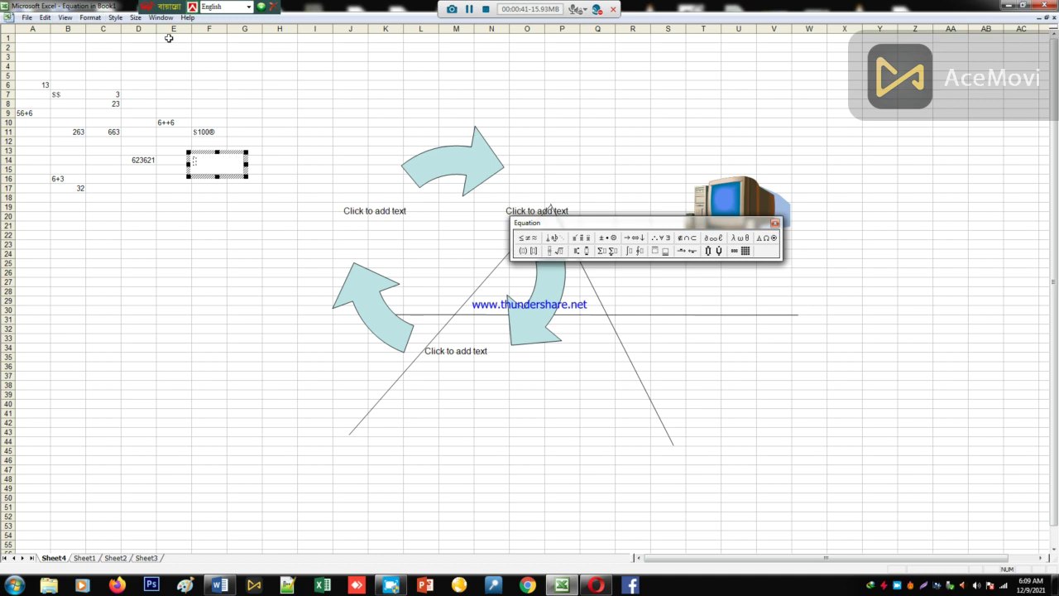
click(774, 224)
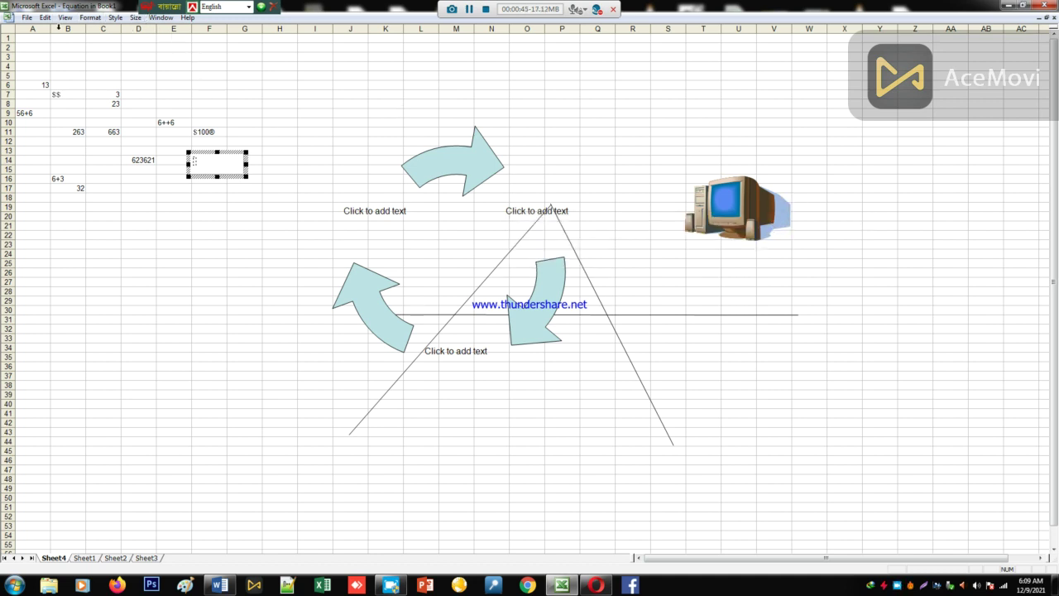
Bring up the options for creating a new workbook while the equation object is still being edited
click(26, 17)
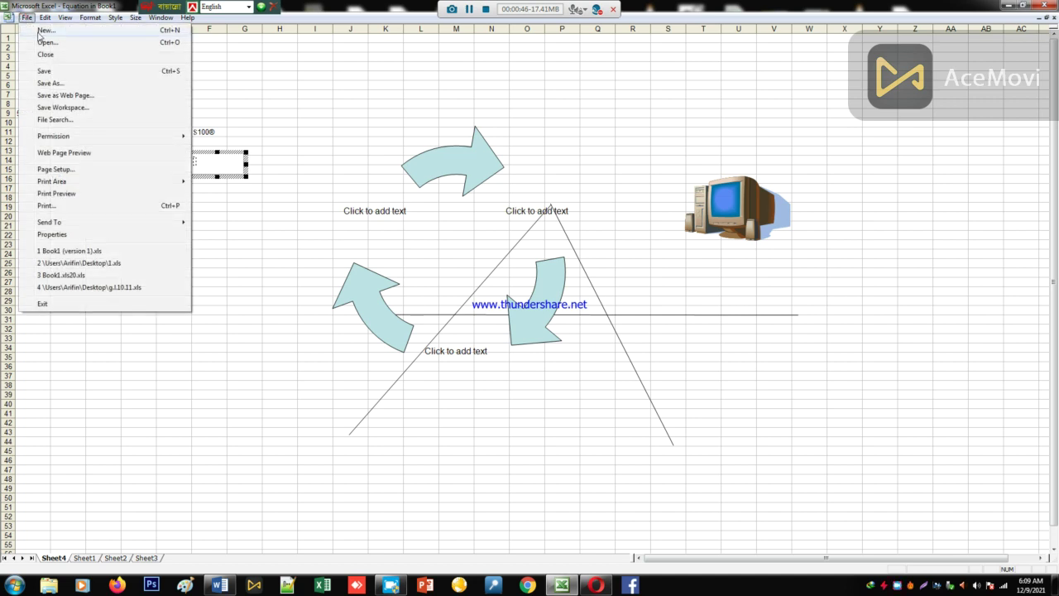
click(41, 30)
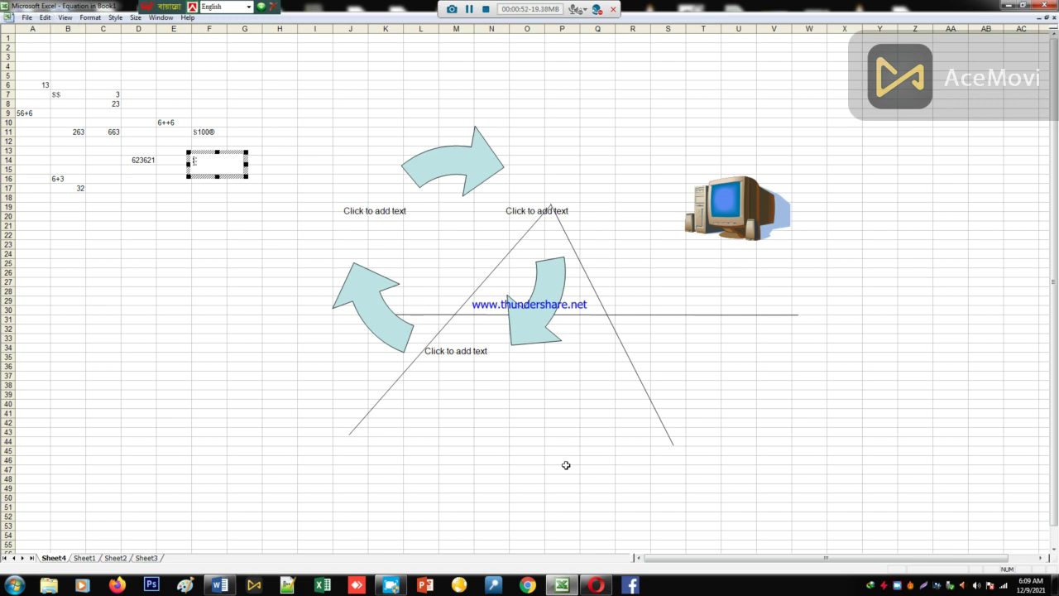
click(64, 16)
mouse_move(83, 17)
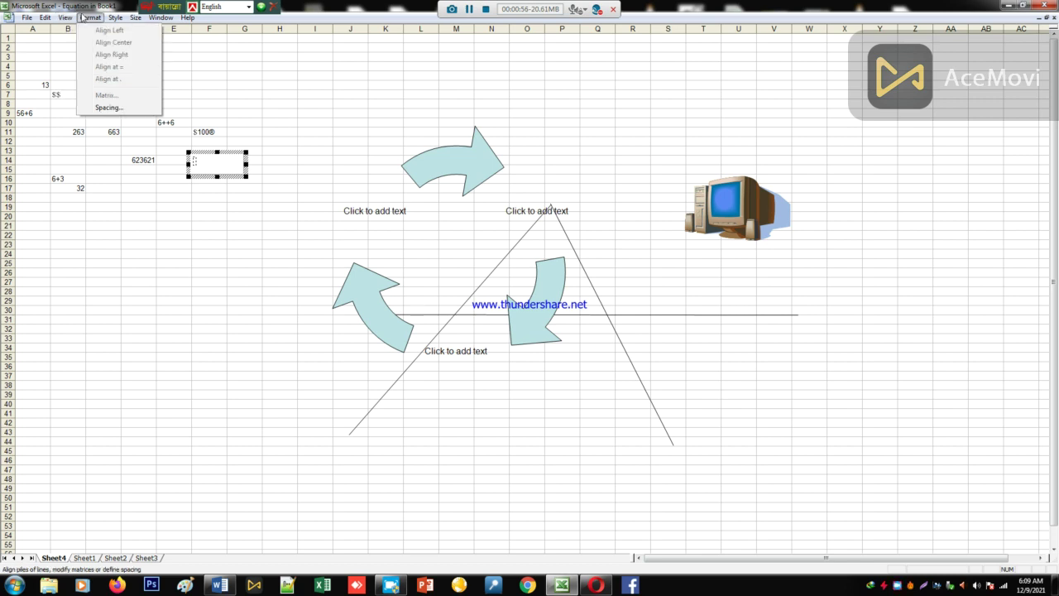
Move the floating language bar along the title bar clear of the menus and dismiss the Equation palette
click(147, 6)
drag(140, 6, 525, 8)
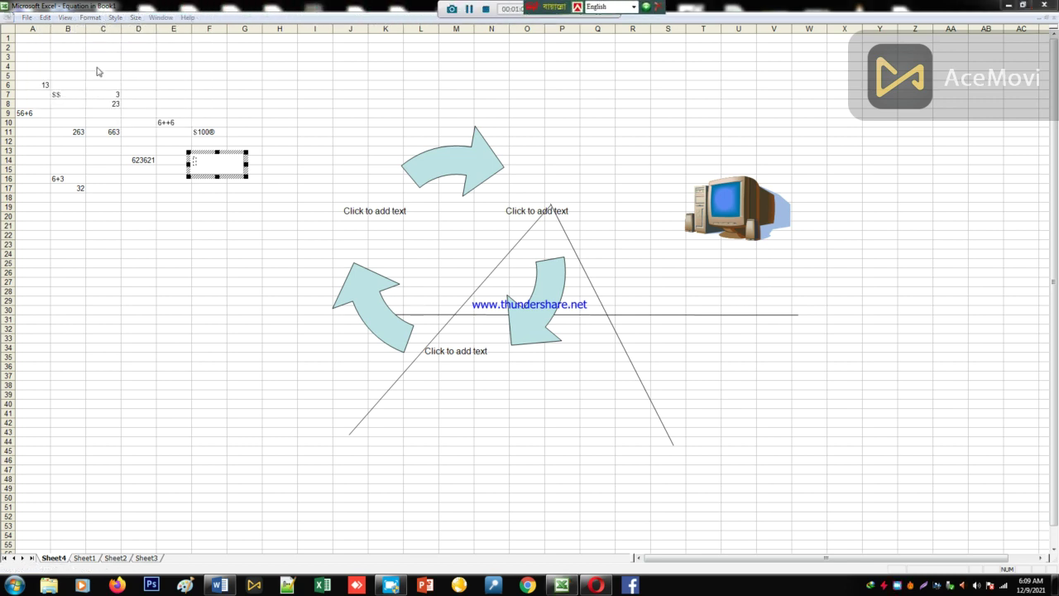
click(31, 15)
click(32, 15)
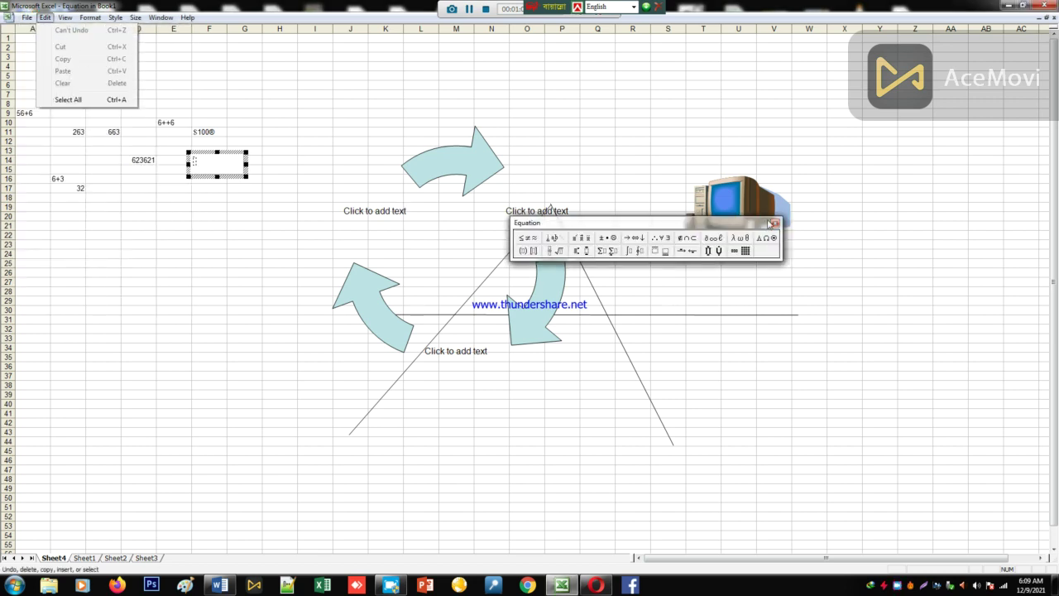
click(775, 224)
click(775, 223)
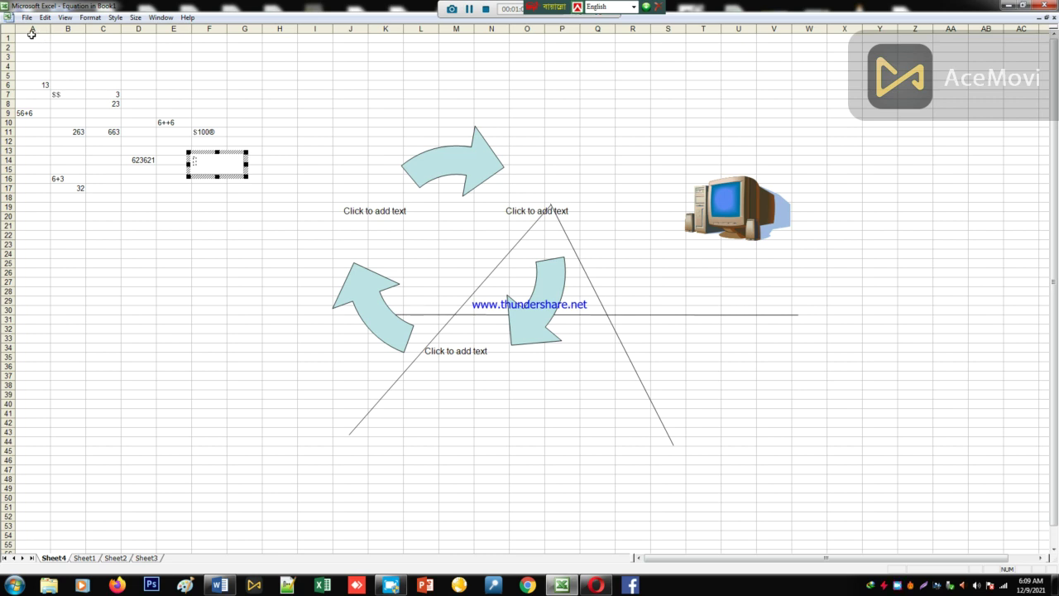
Close Book1 without saving its changes and create a blank workbook
click(26, 16)
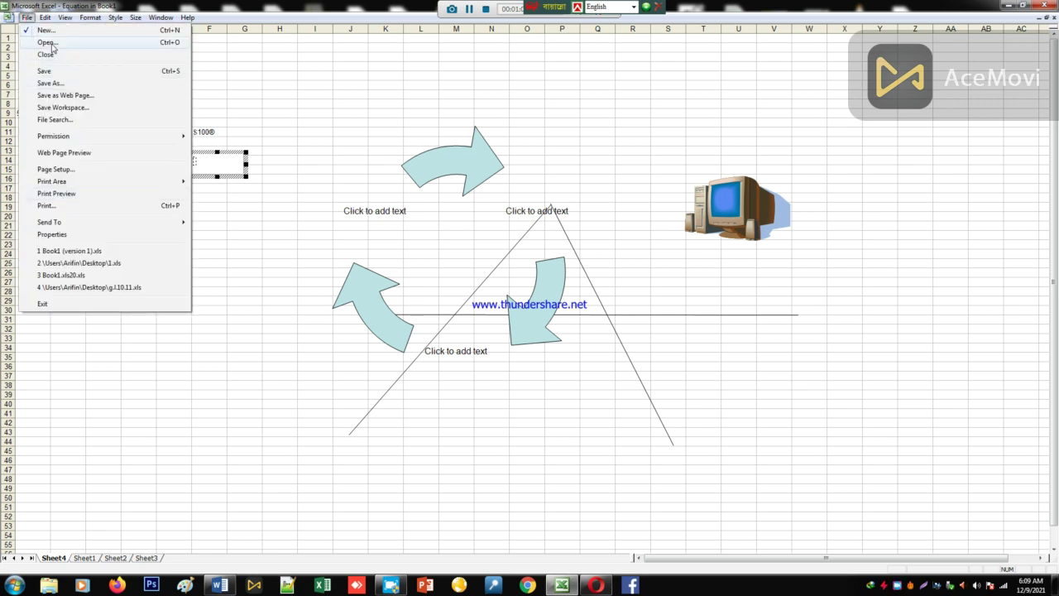
click(47, 54)
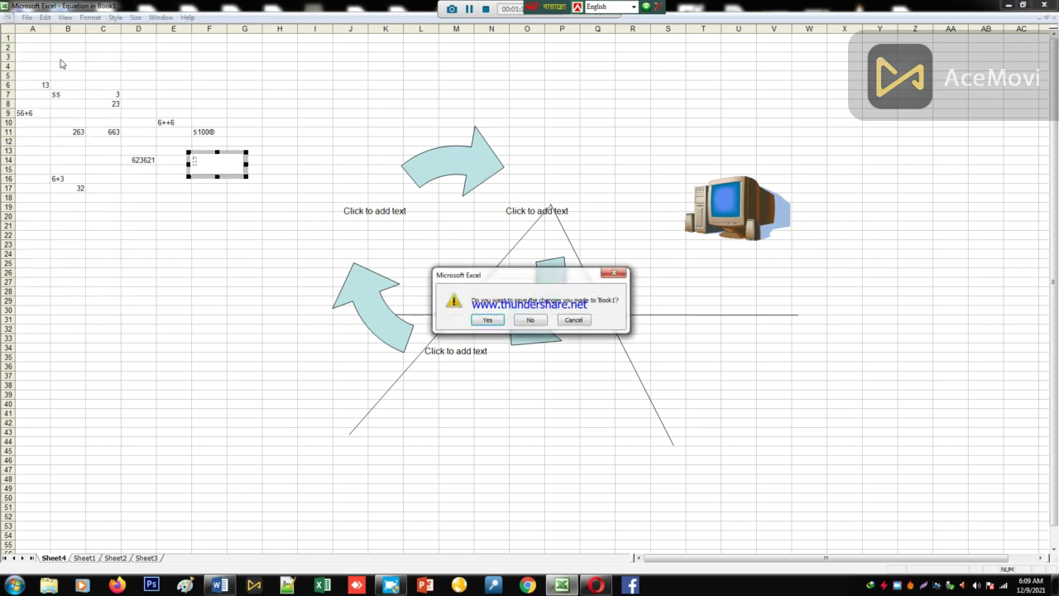
click(530, 320)
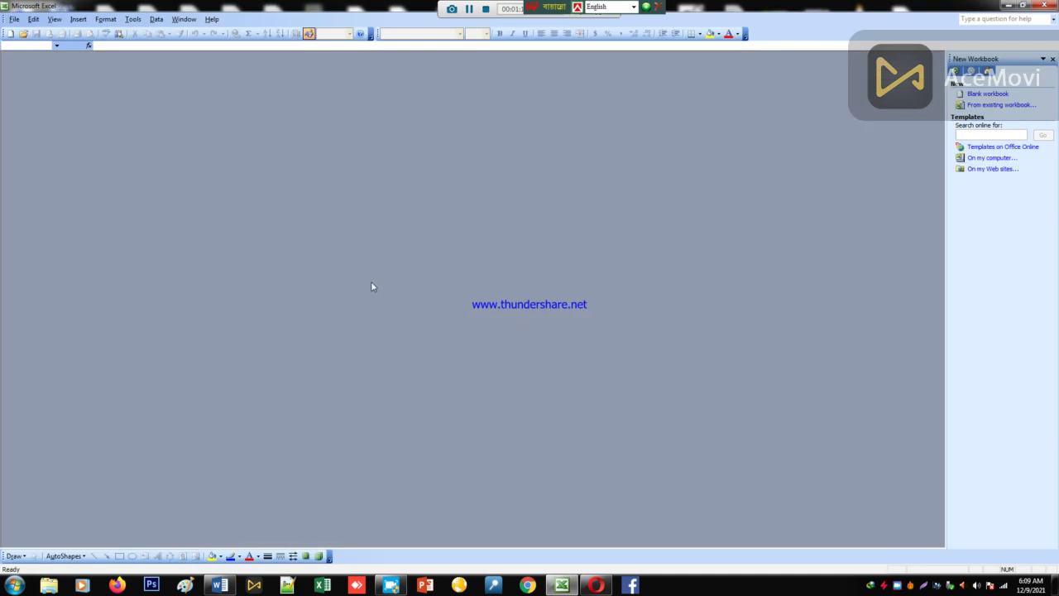
click(992, 97)
click(90, 19)
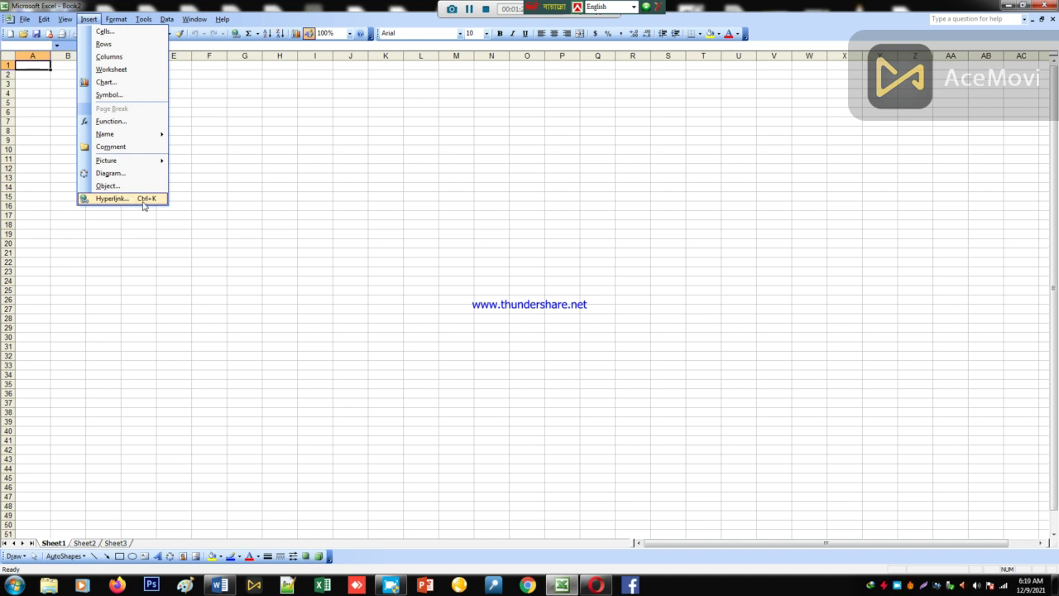
mouse_move(116, 19)
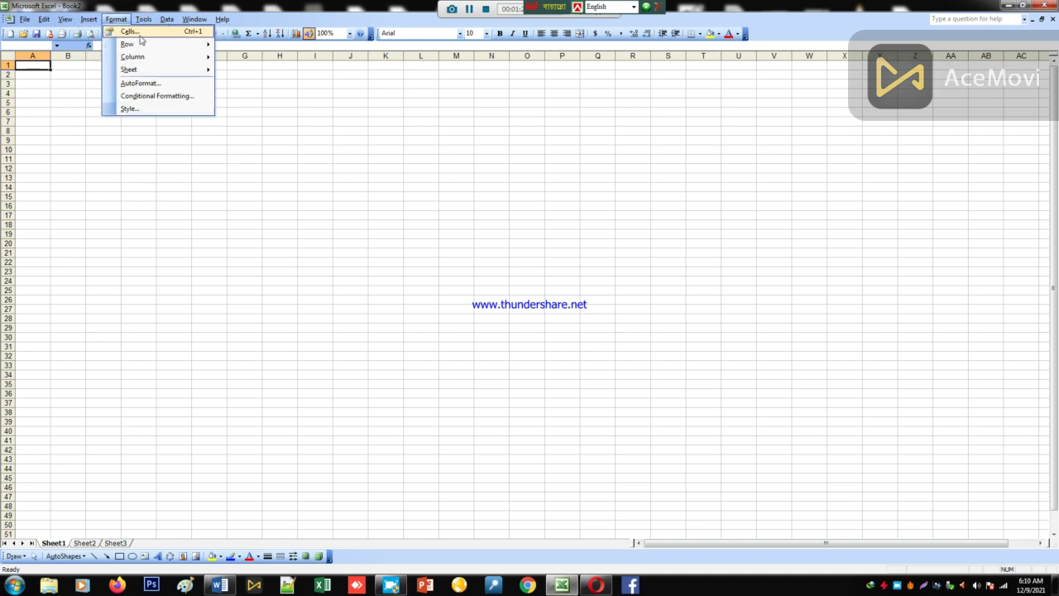
mouse_move(146, 45)
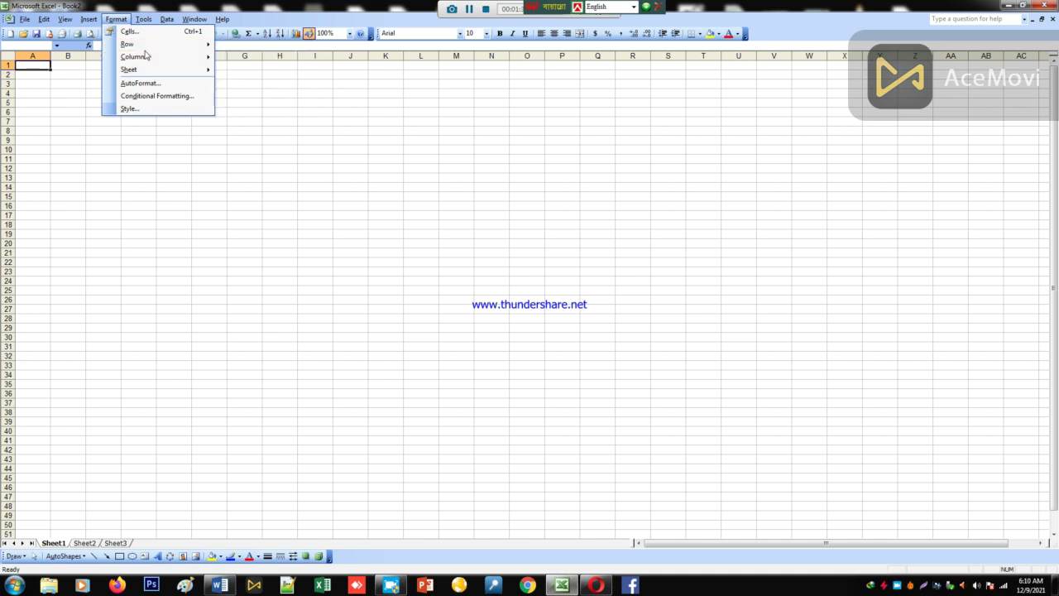
Enter the value 1 in cell E9 and keep that cell selected
click(174, 139)
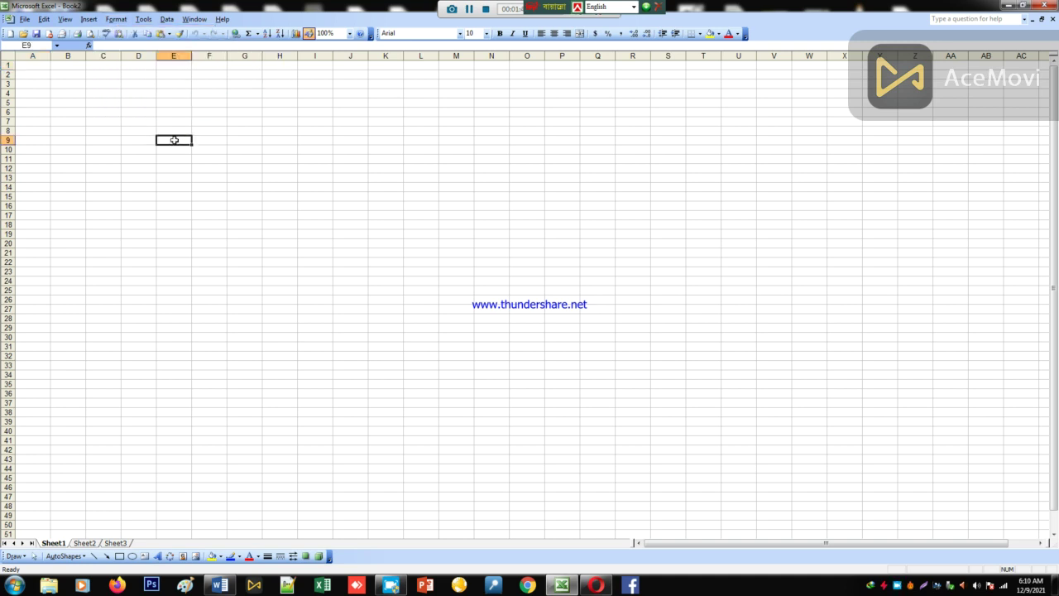
text(1)
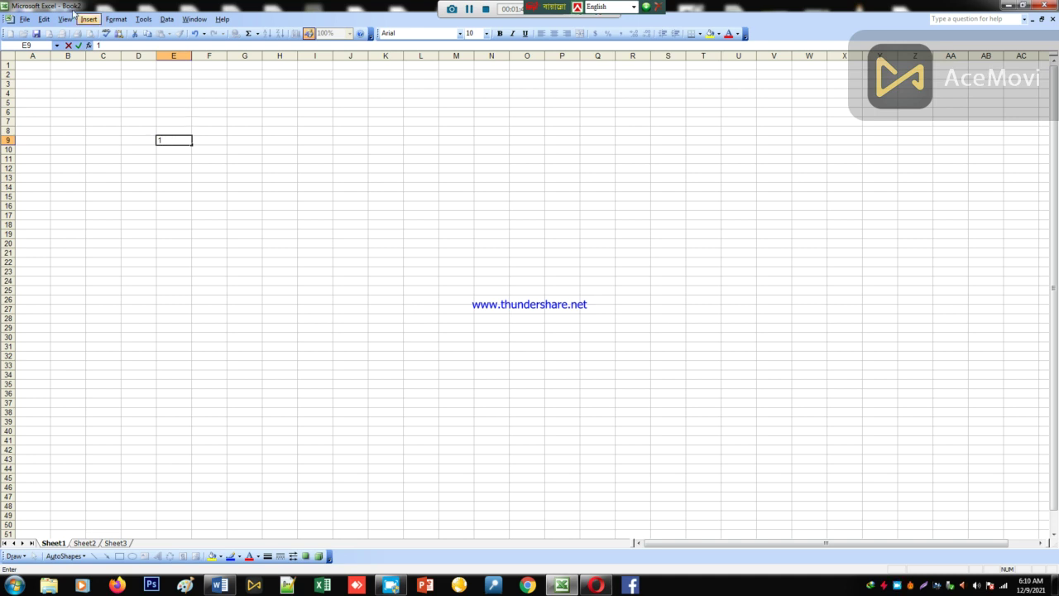
click(110, 18)
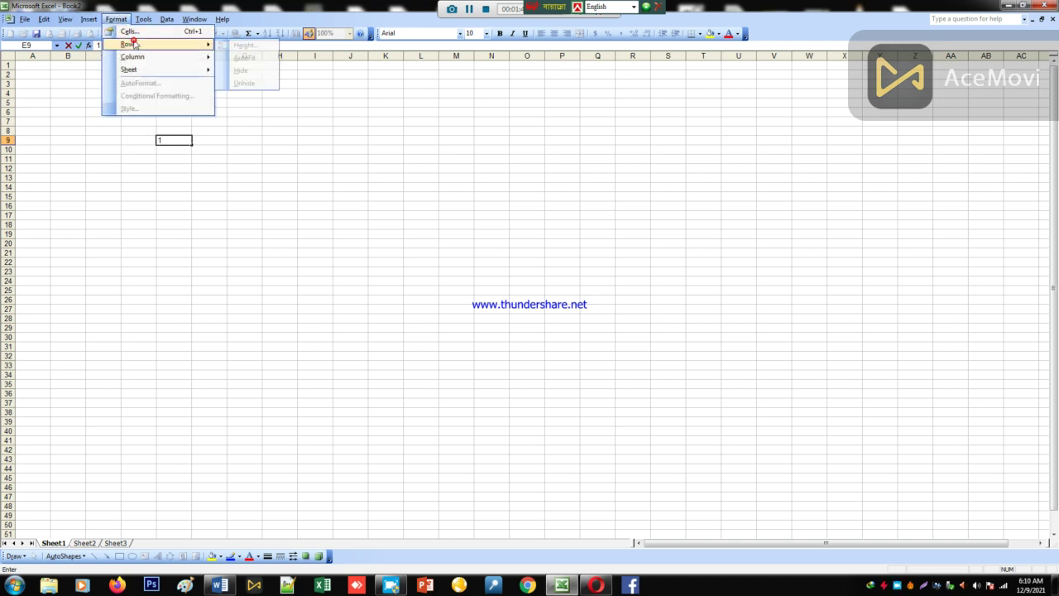
click(174, 167)
click(176, 140)
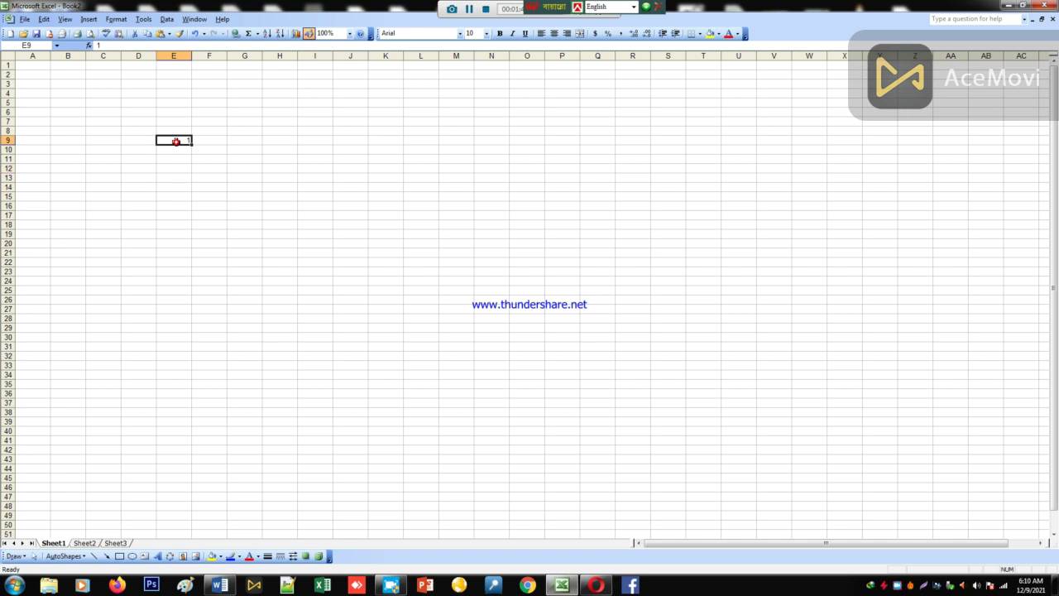
View the row height setting for row 9 and accept it without entering a new value
click(110, 19)
mouse_move(133, 43)
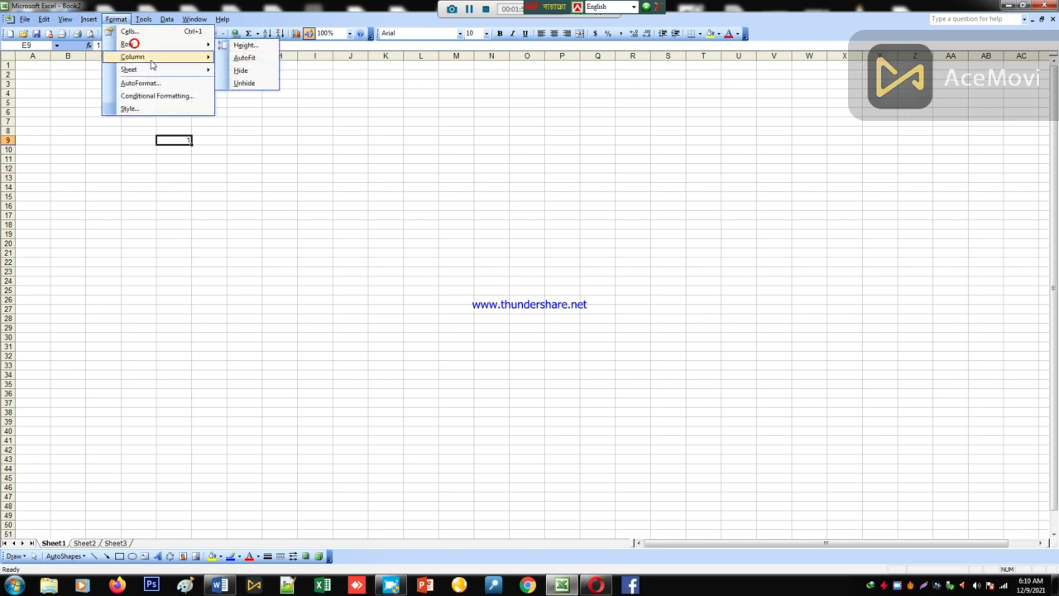
click(242, 47)
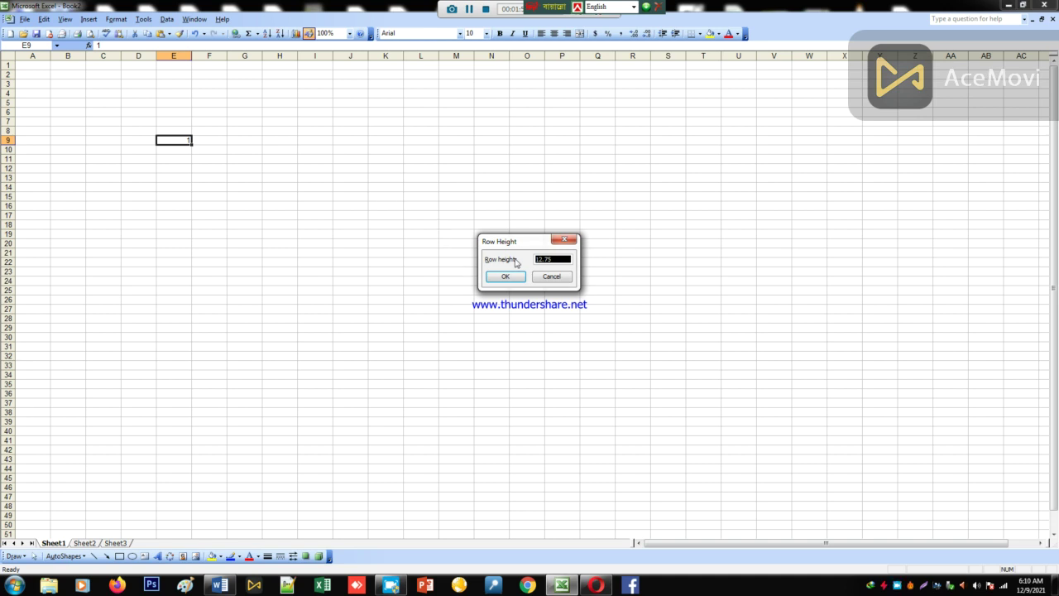
click(511, 277)
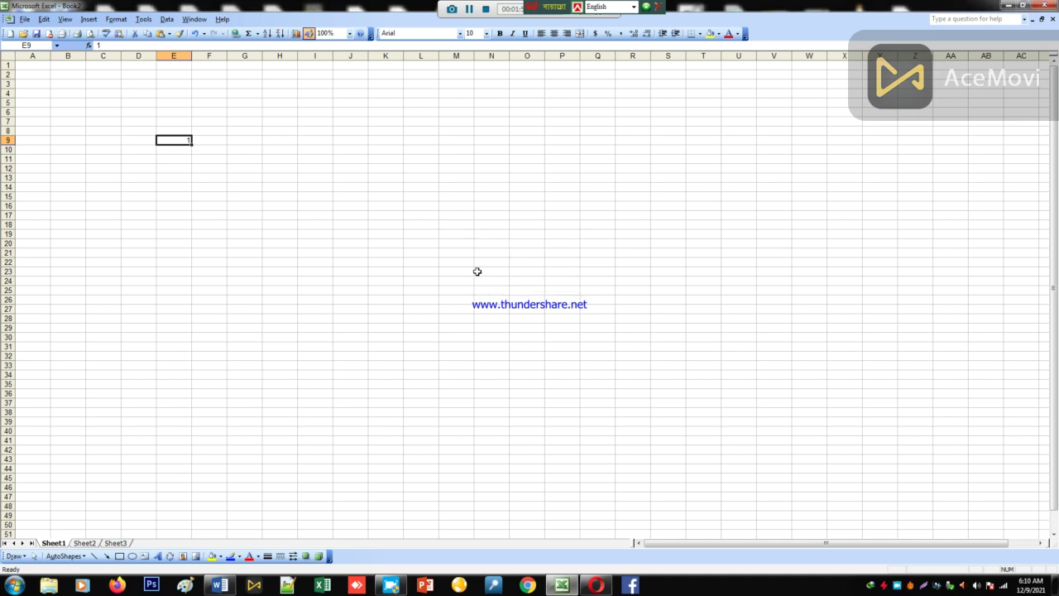
Move the content of cell E9 down one row to cell E10
drag(180, 146, 185, 152)
click(191, 136)
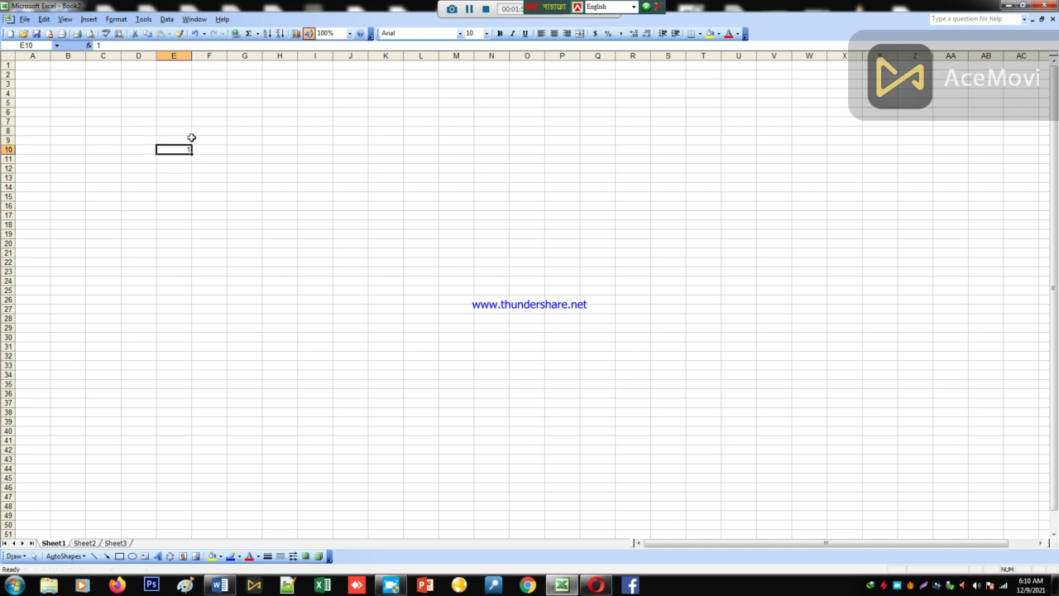
click(176, 149)
Hide row 10 and unhide it again
click(116, 19)
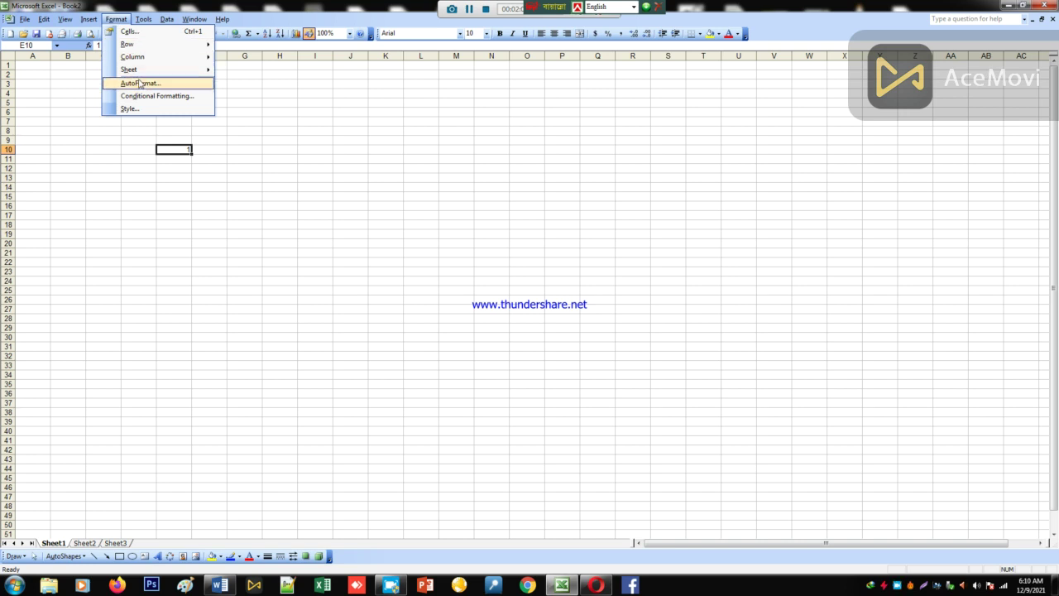
mouse_move(137, 44)
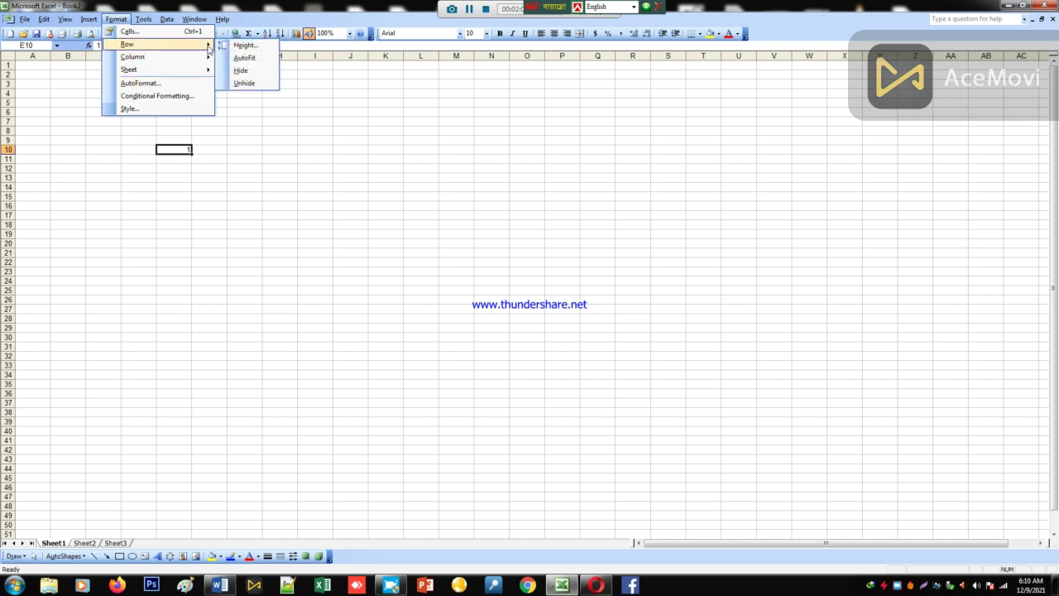
click(244, 70)
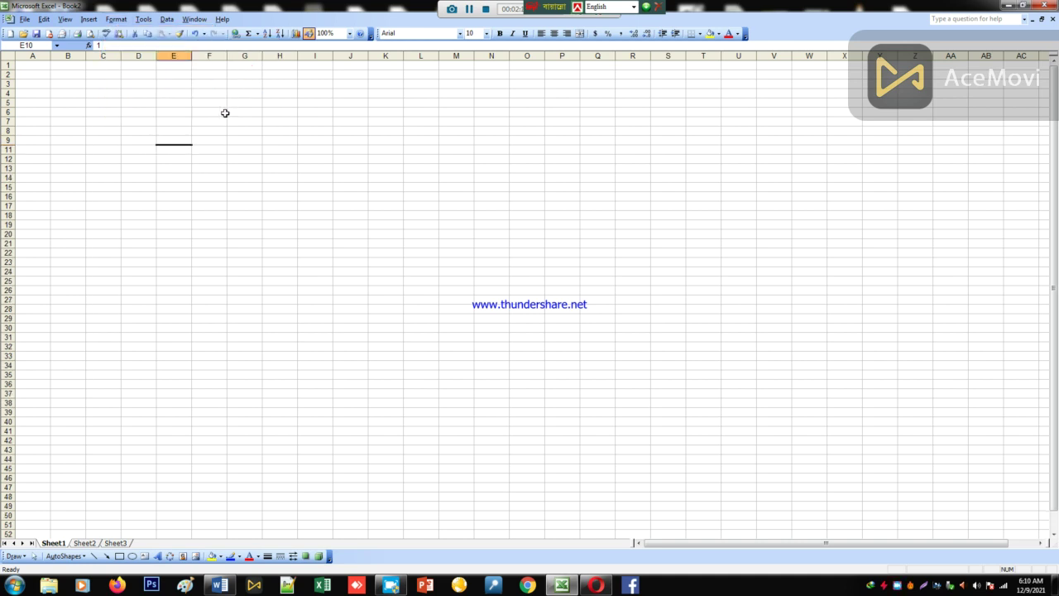
click(116, 19)
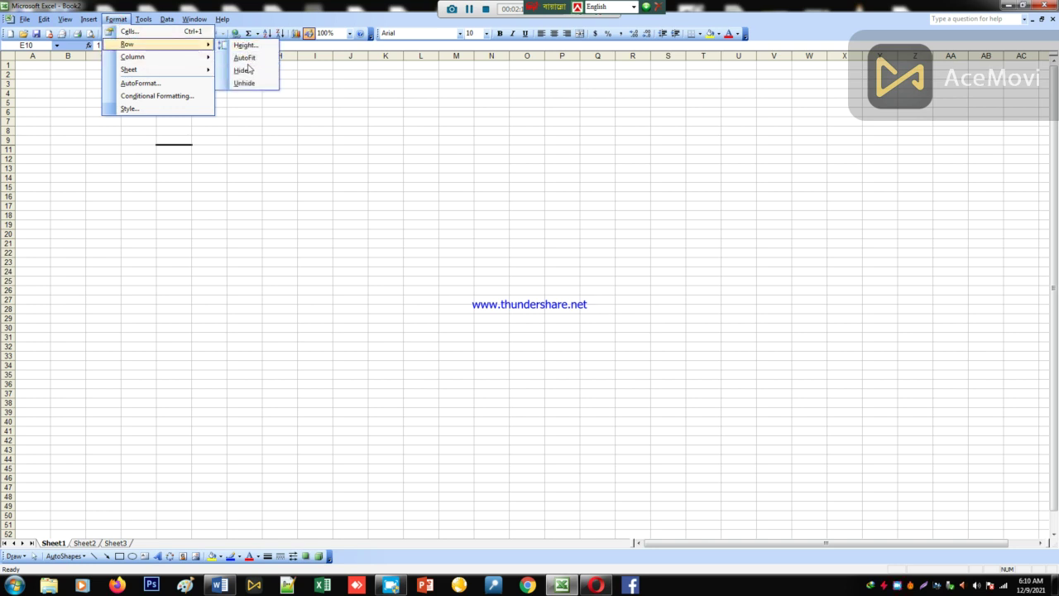
click(248, 84)
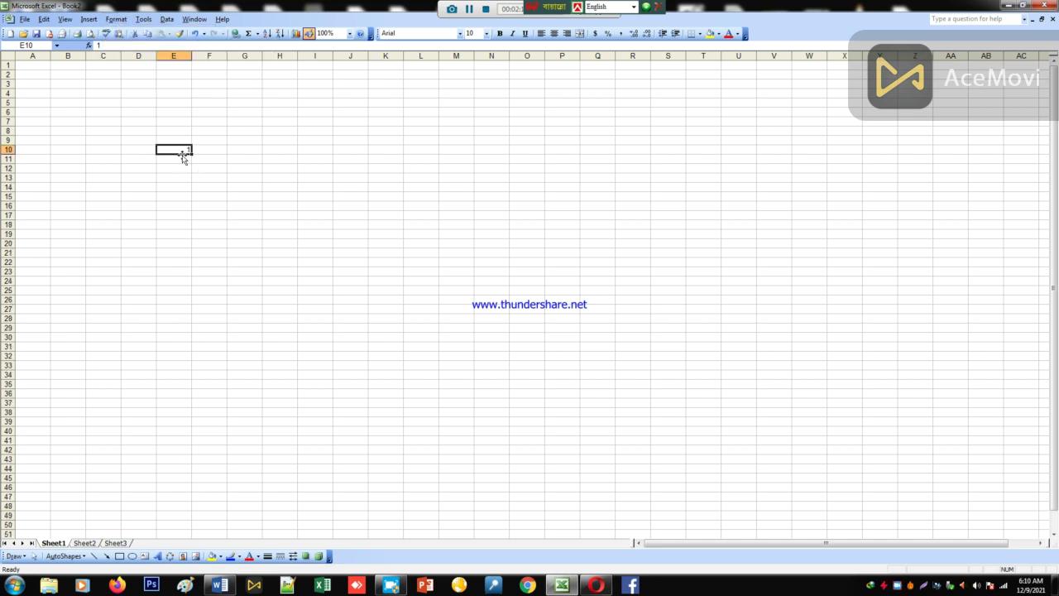
Insert a new column before column E so the value in row 10 shifts to column F
click(91, 18)
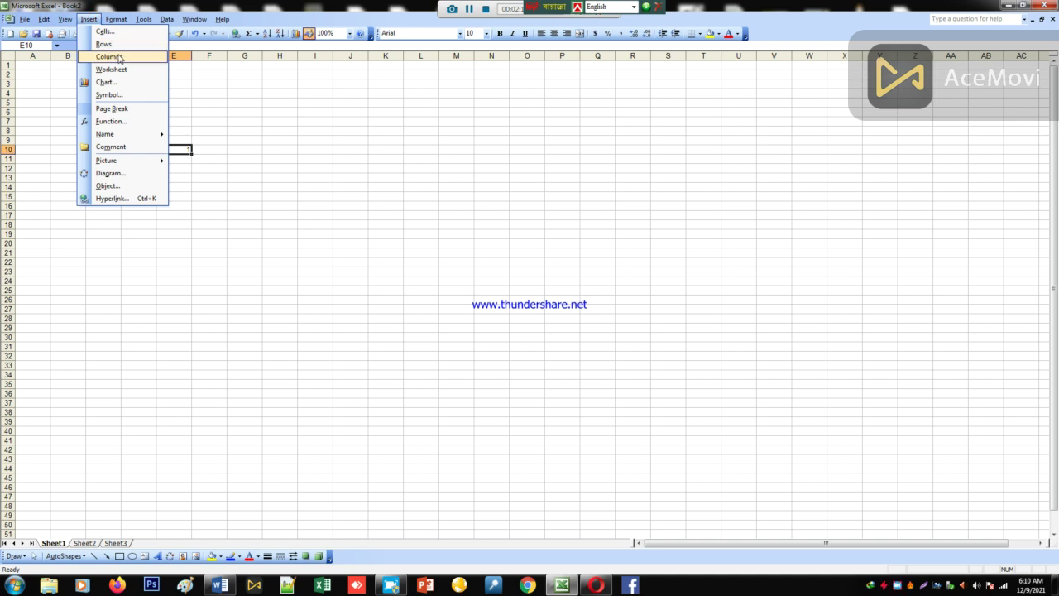
click(118, 57)
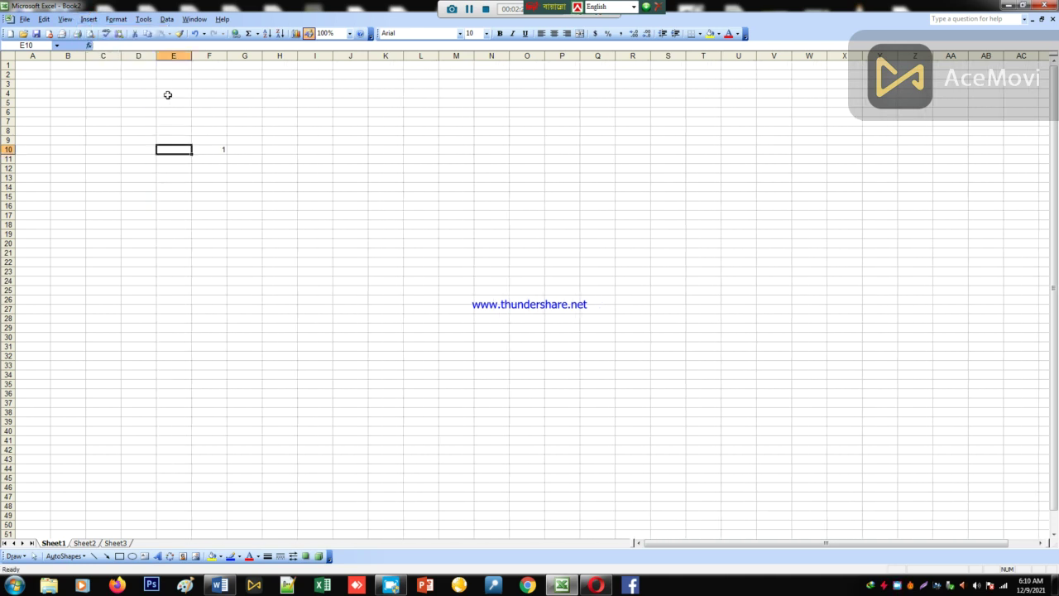
Make column E slightly wider using the column width setting, and select cell H10
click(116, 18)
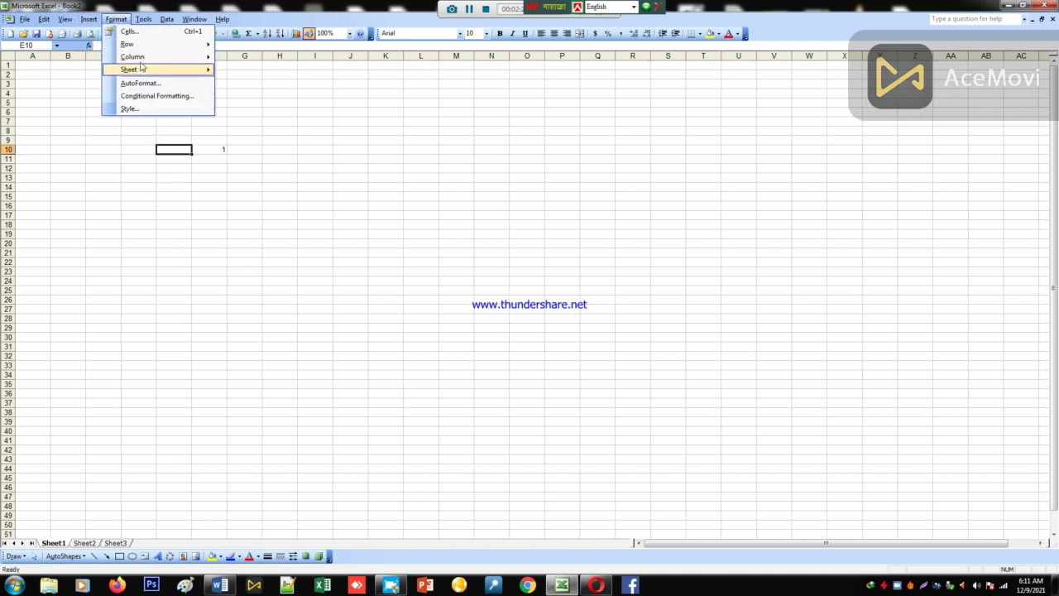
mouse_move(156, 56)
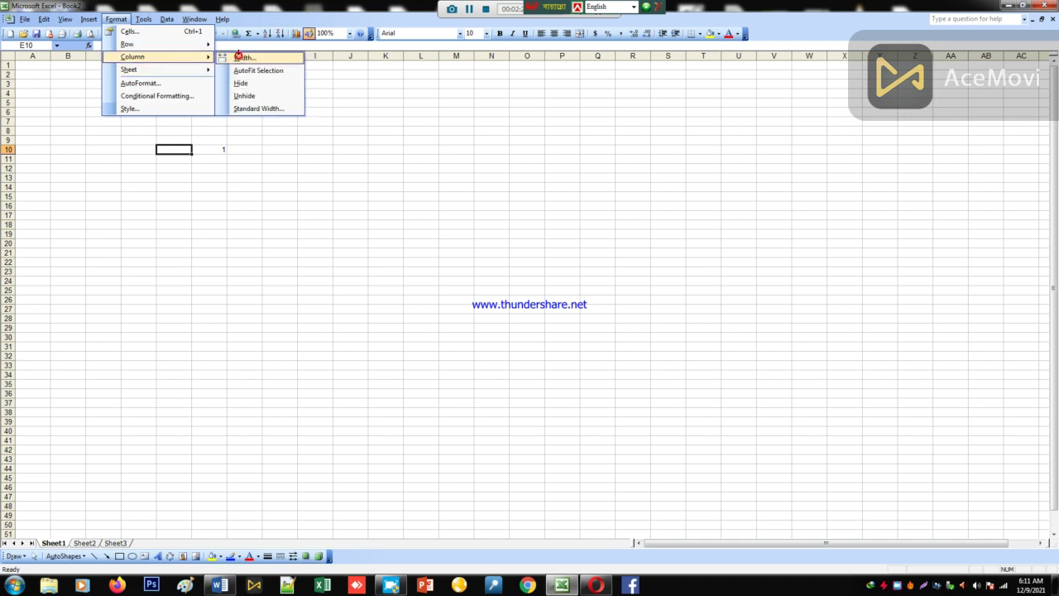
click(240, 58)
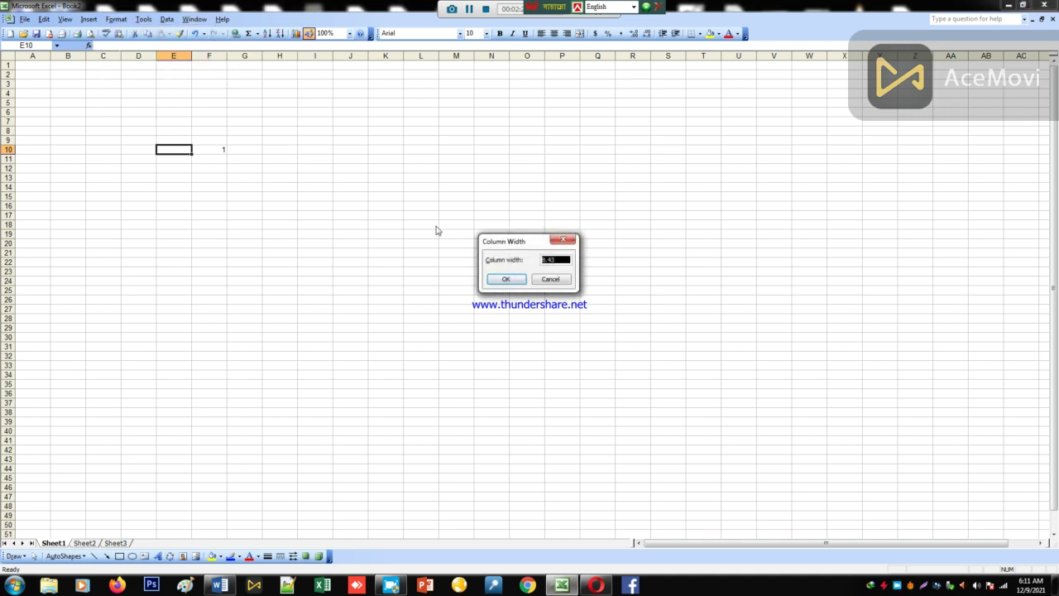
click(557, 259)
click(504, 280)
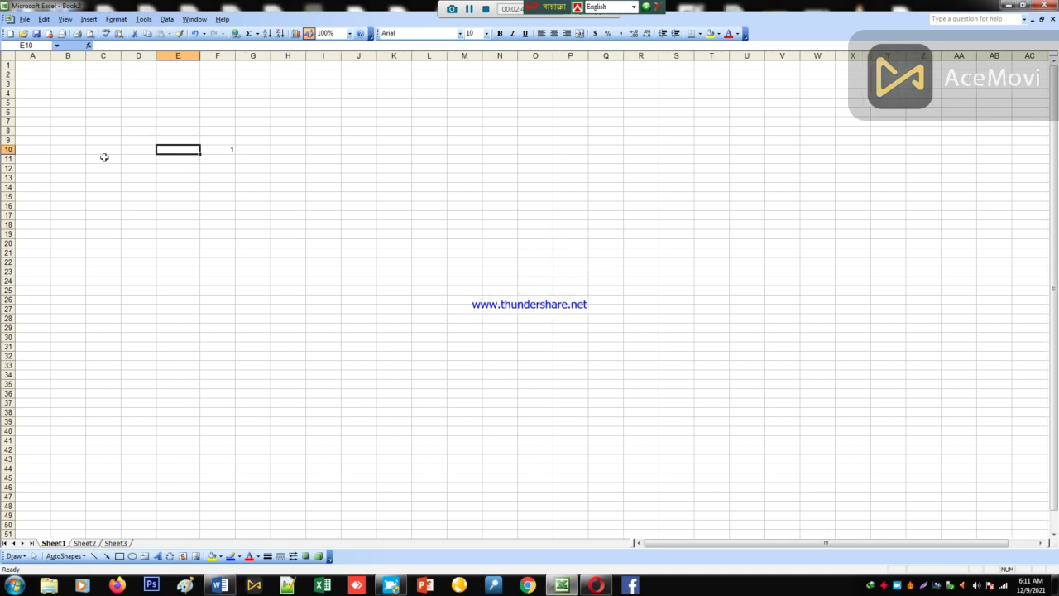
click(215, 149)
click(276, 148)
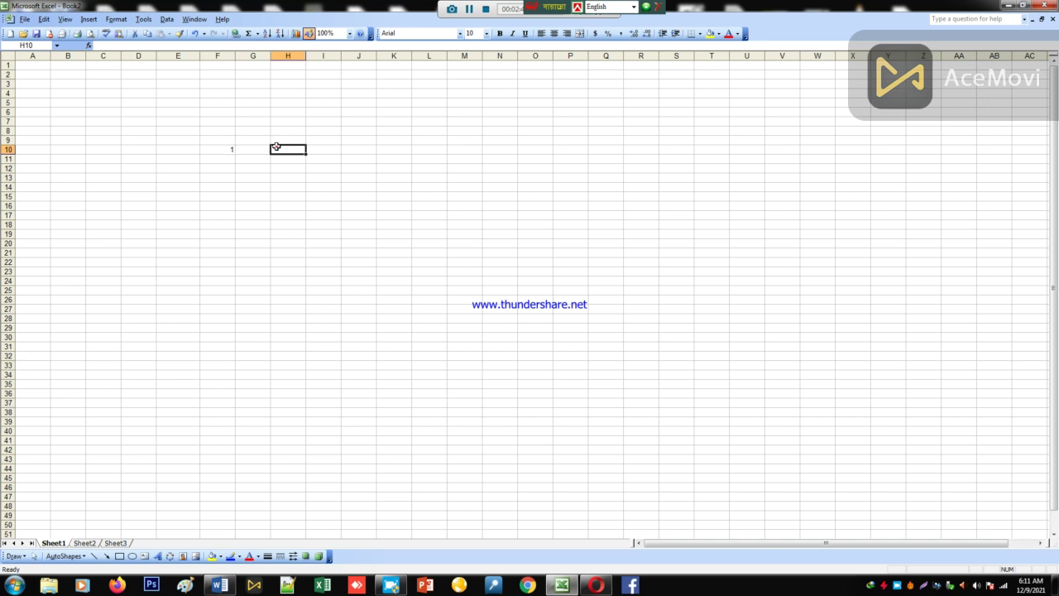
Select cell G10 and view the cell shading options in the Format Cells dialog without changing them
drag(301, 149, 323, 146)
click(263, 105)
click(263, 147)
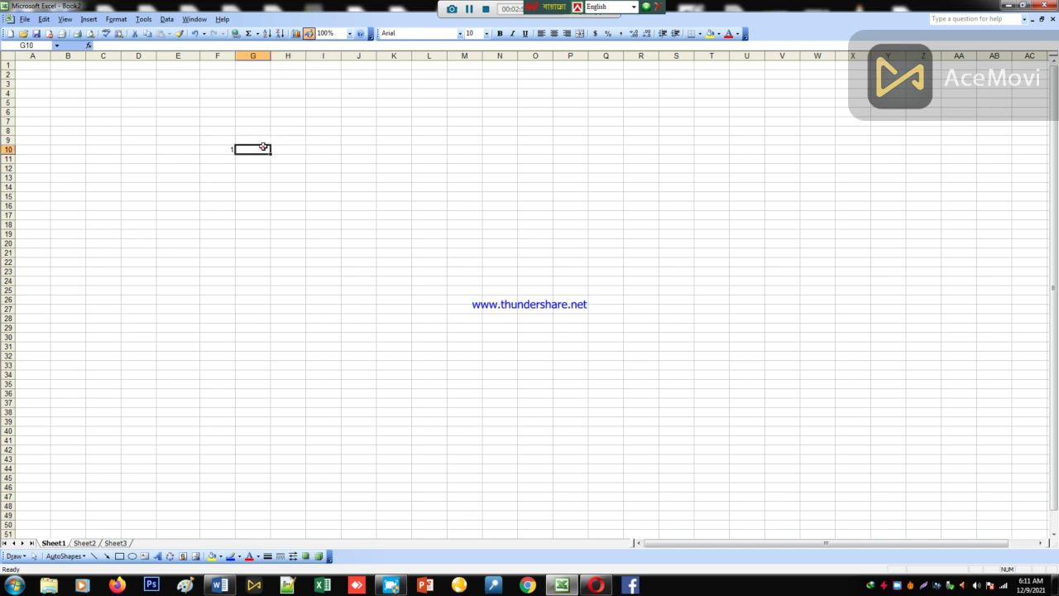
click(114, 19)
click(133, 34)
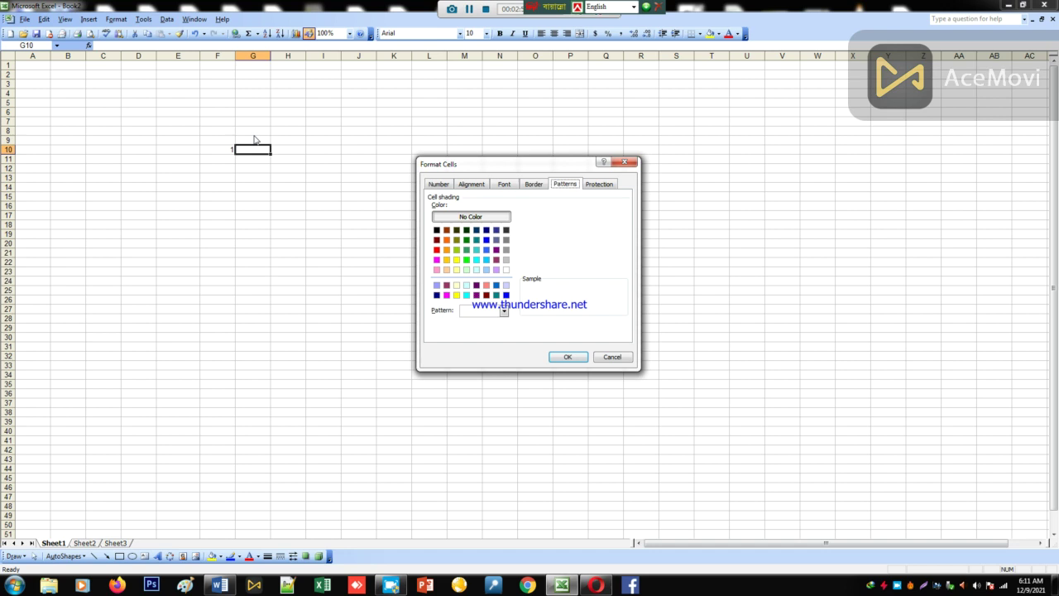
click(624, 161)
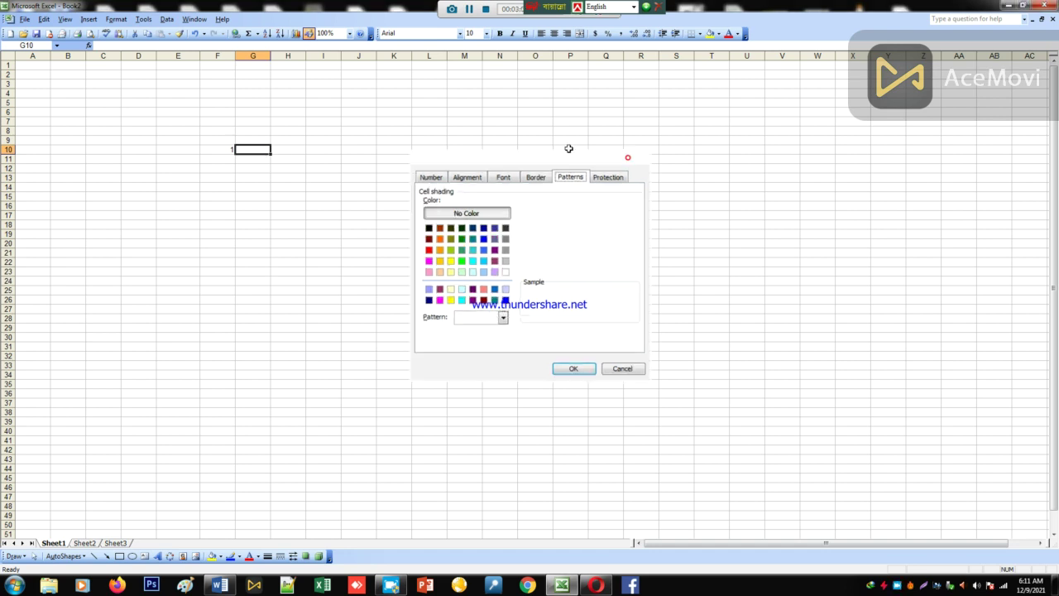
click(113, 19)
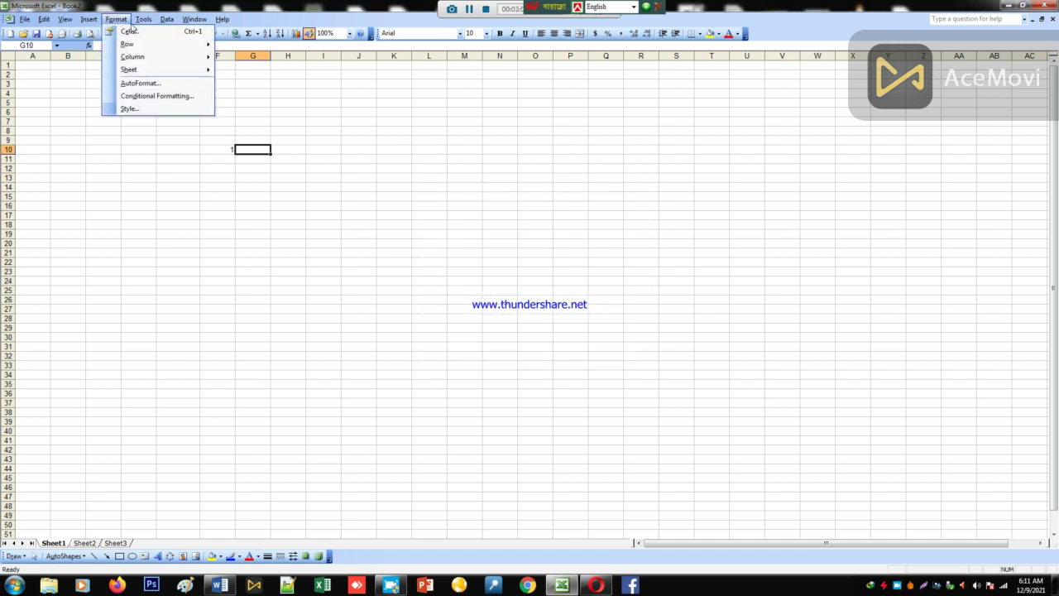
click(128, 30)
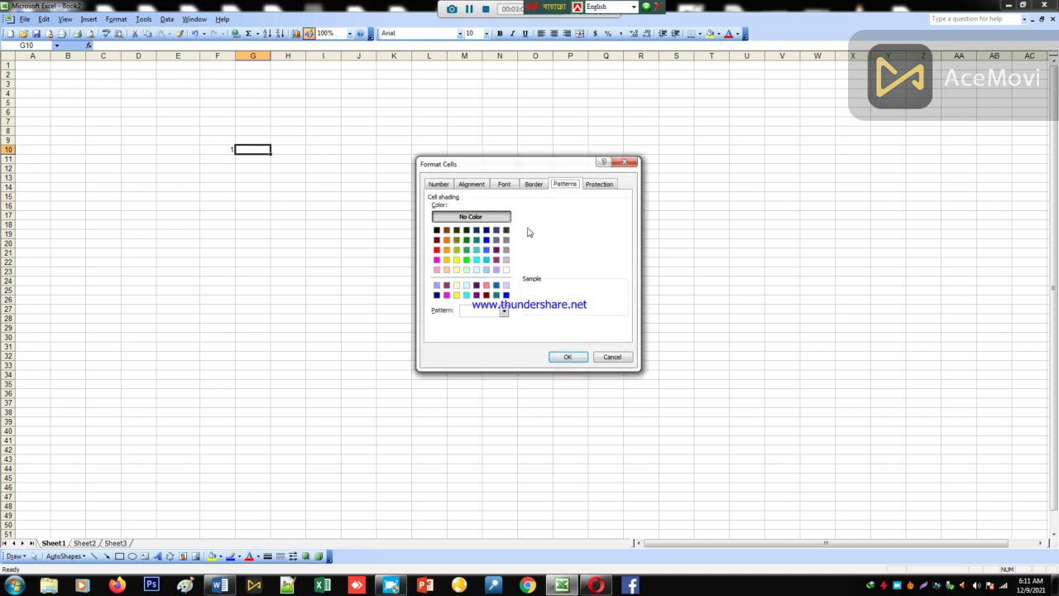
click(624, 162)
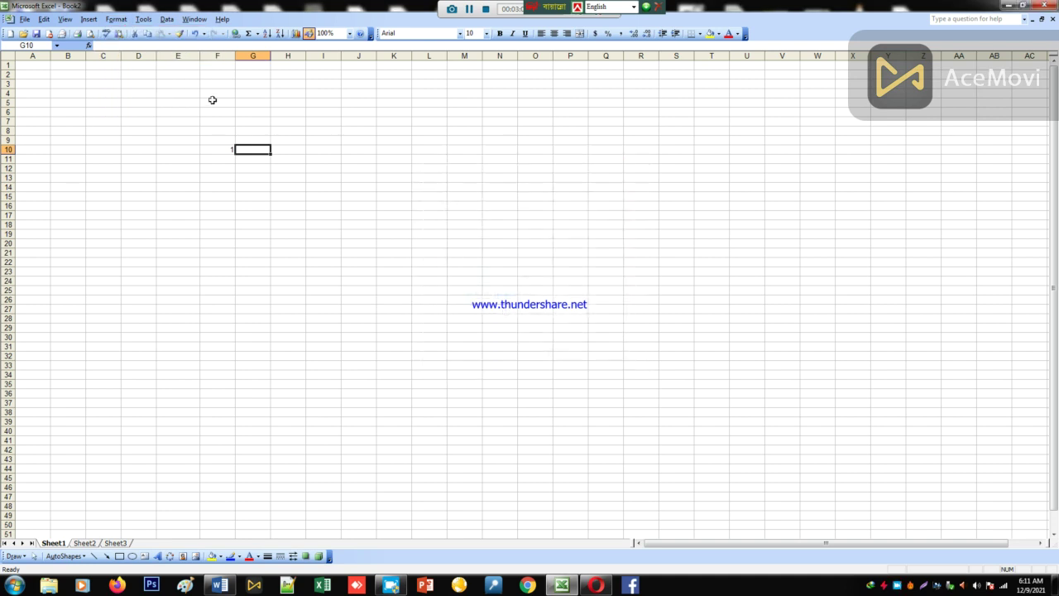
Set the height of row 10 to 20.75
click(116, 19)
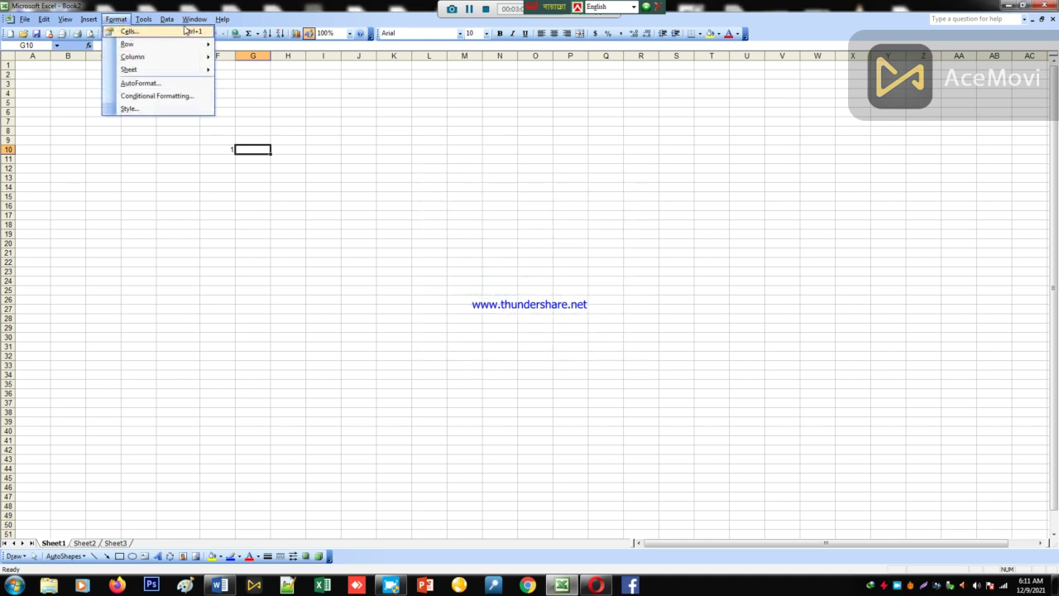
mouse_move(204, 46)
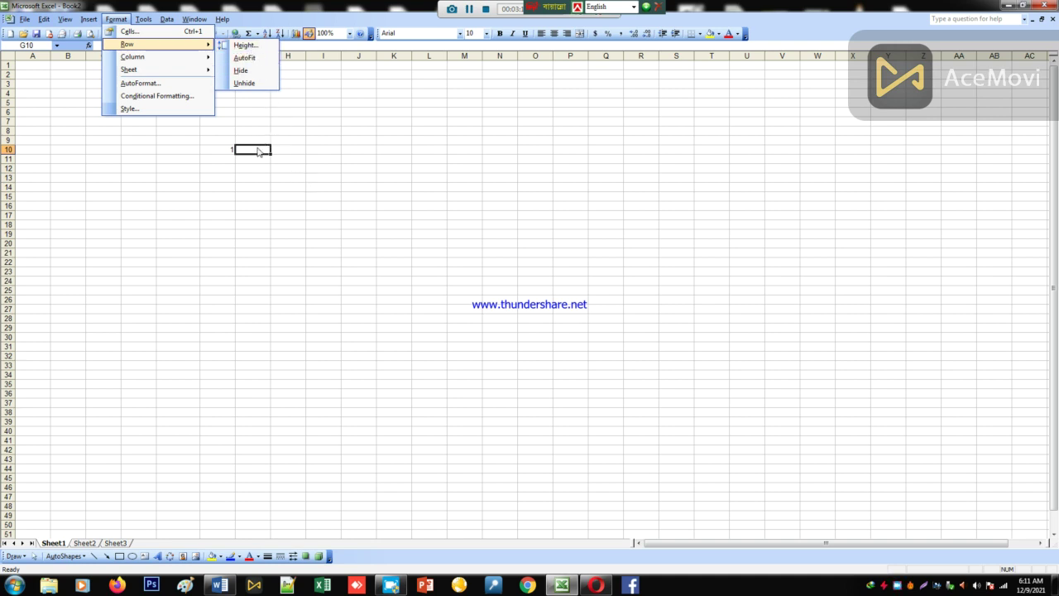
click(245, 45)
click(557, 260)
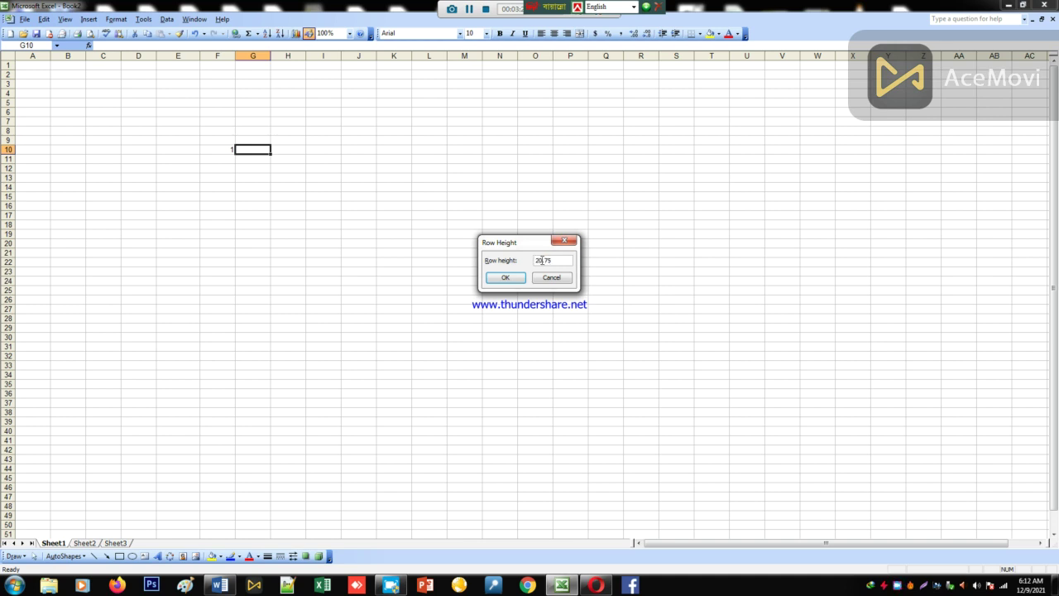
click(553, 260)
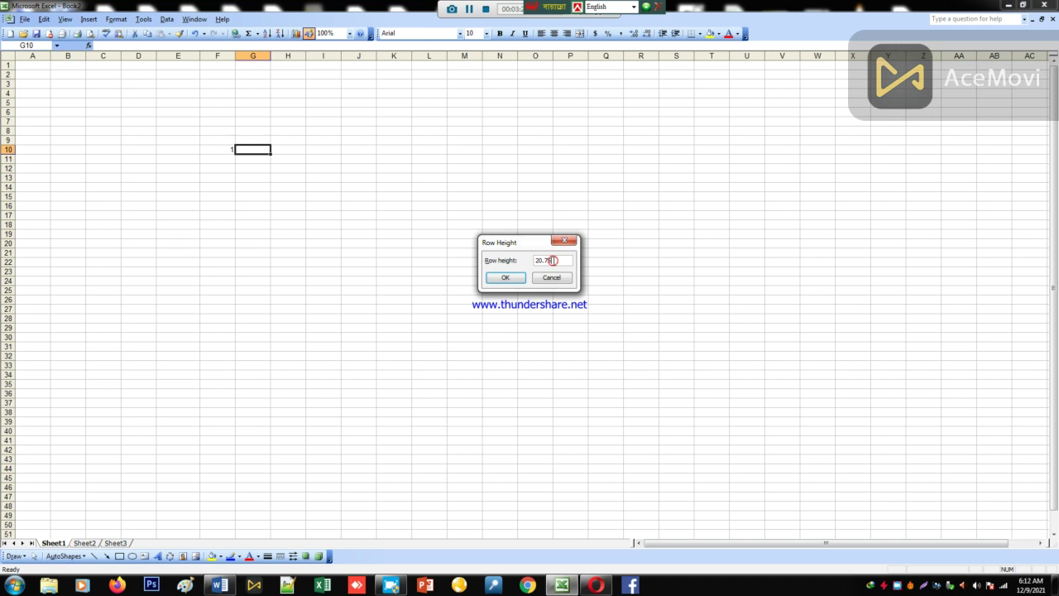
click(505, 277)
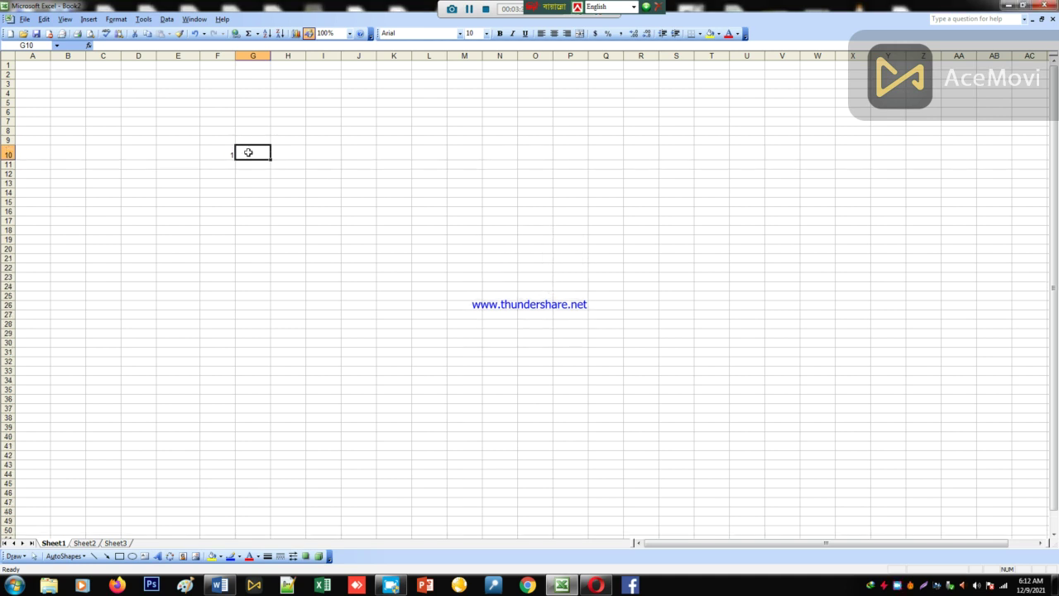
AutoFit the height of row 10
click(117, 19)
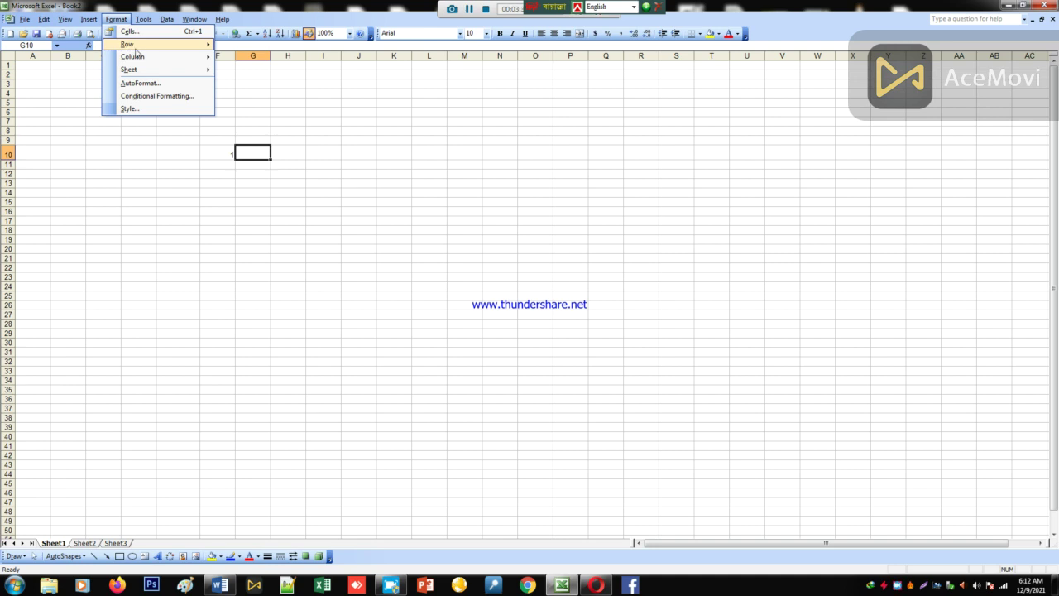
mouse_move(168, 45)
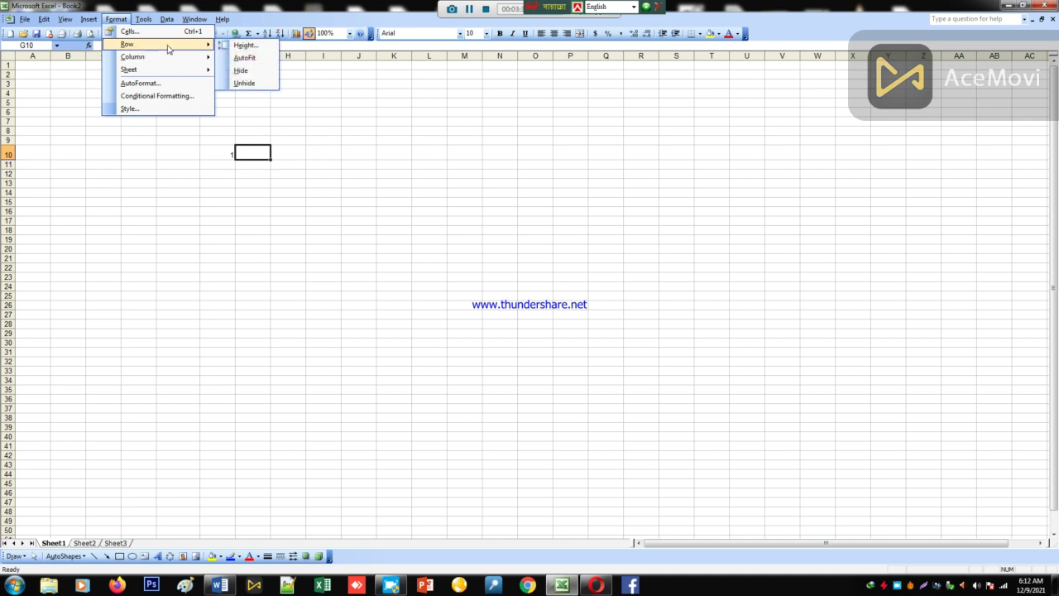
click(245, 58)
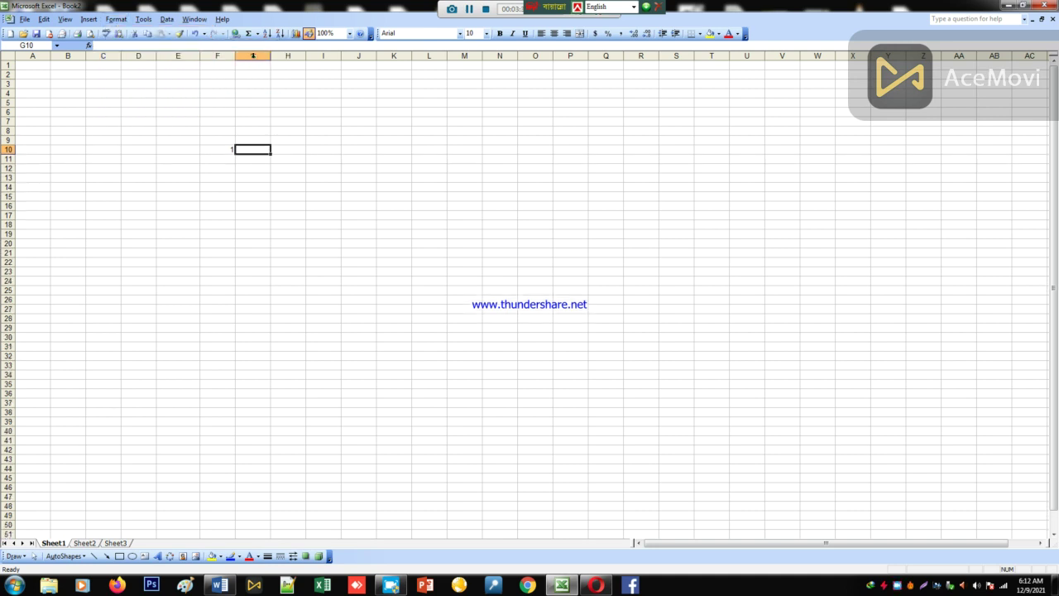
Rename the Sheet1 worksheet with a person's first name and commit it by selecting cell D37
click(120, 19)
mouse_move(142, 63)
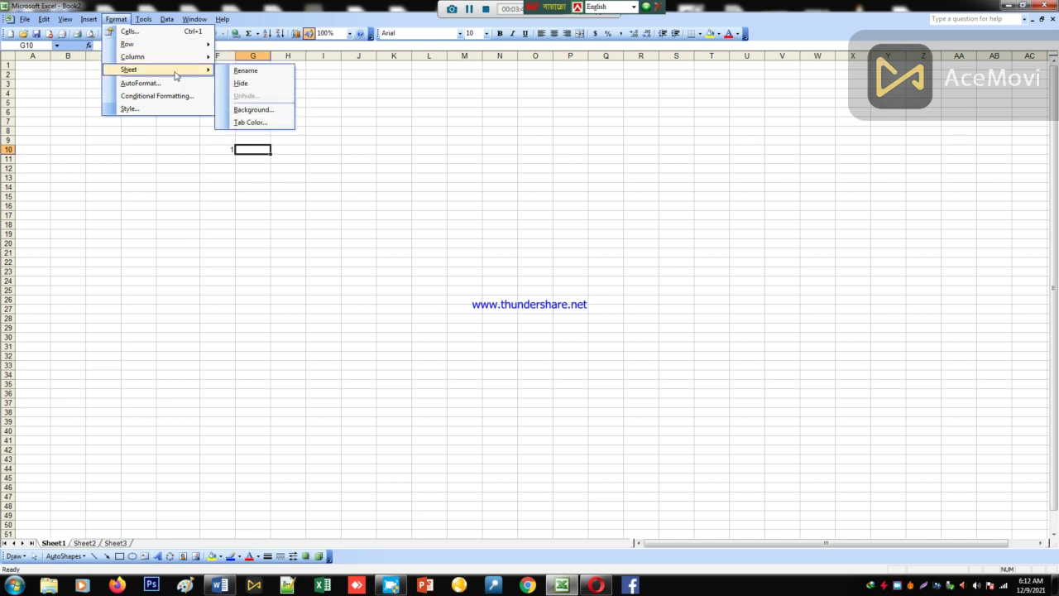
click(238, 71)
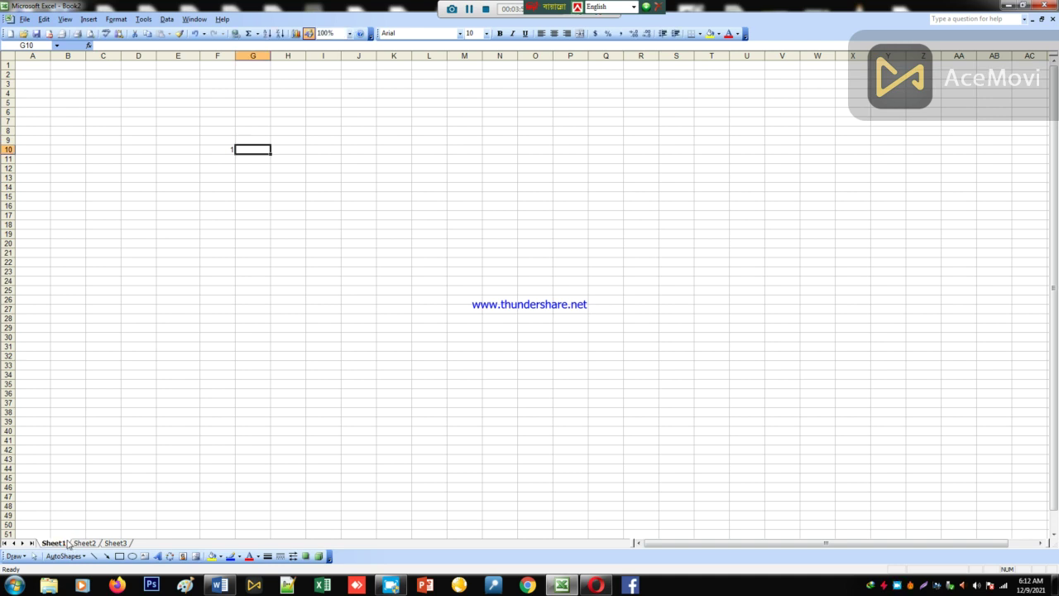
double_click(55, 543)
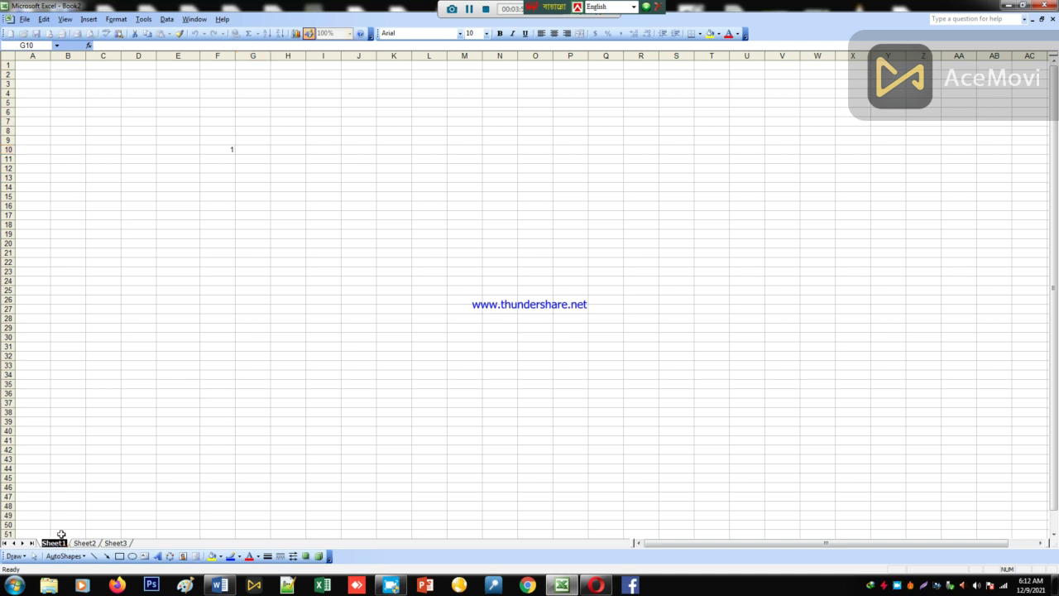
key(BackSpace)
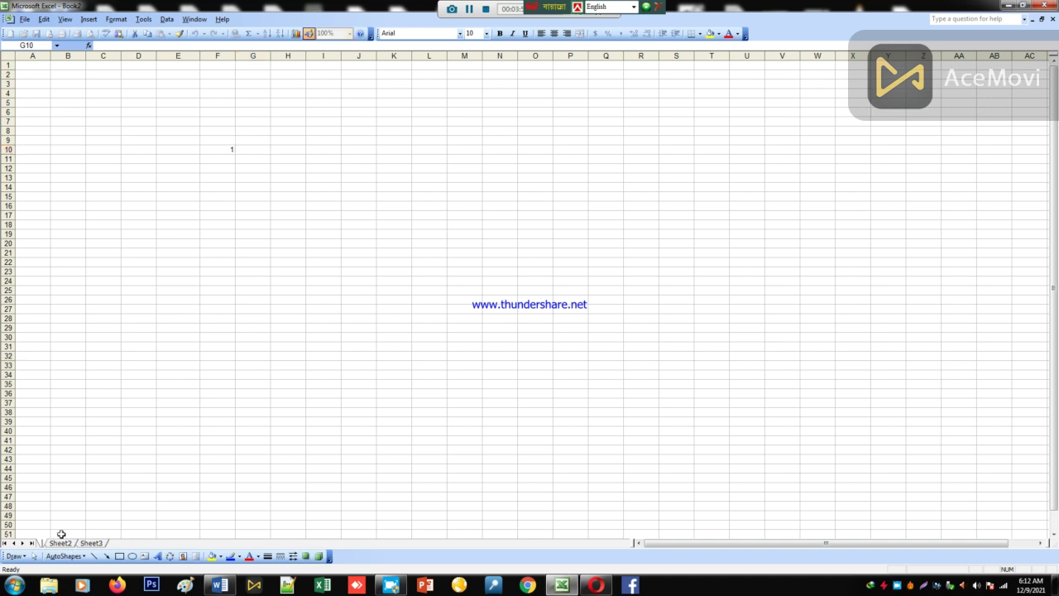
text(arefin)
click(115, 19)
mouse_move(143, 73)
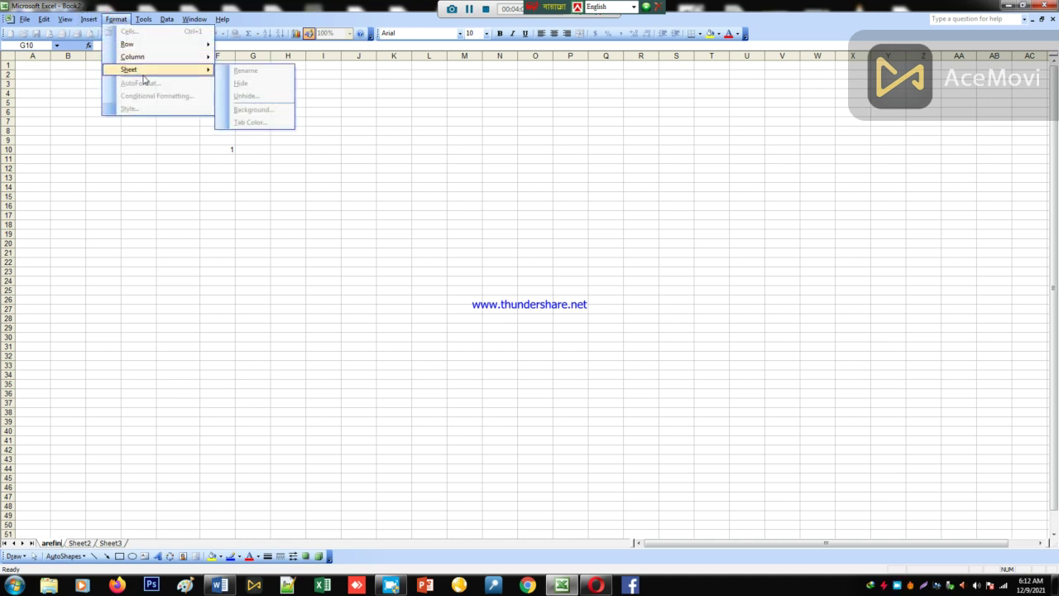
click(150, 405)
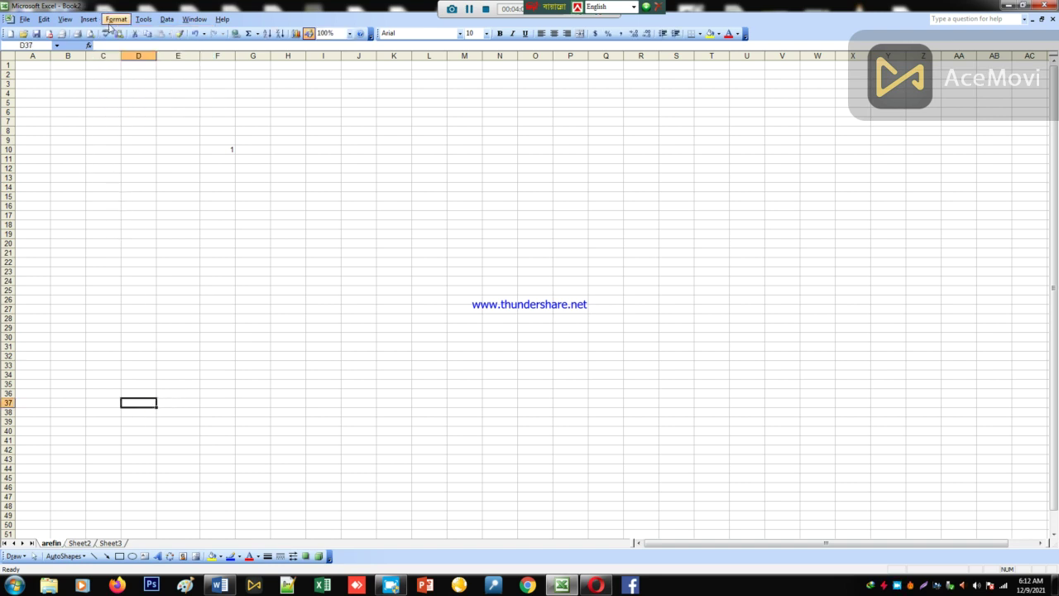
Try to apply AutoFormat with only the blank cell D37 selected
click(111, 20)
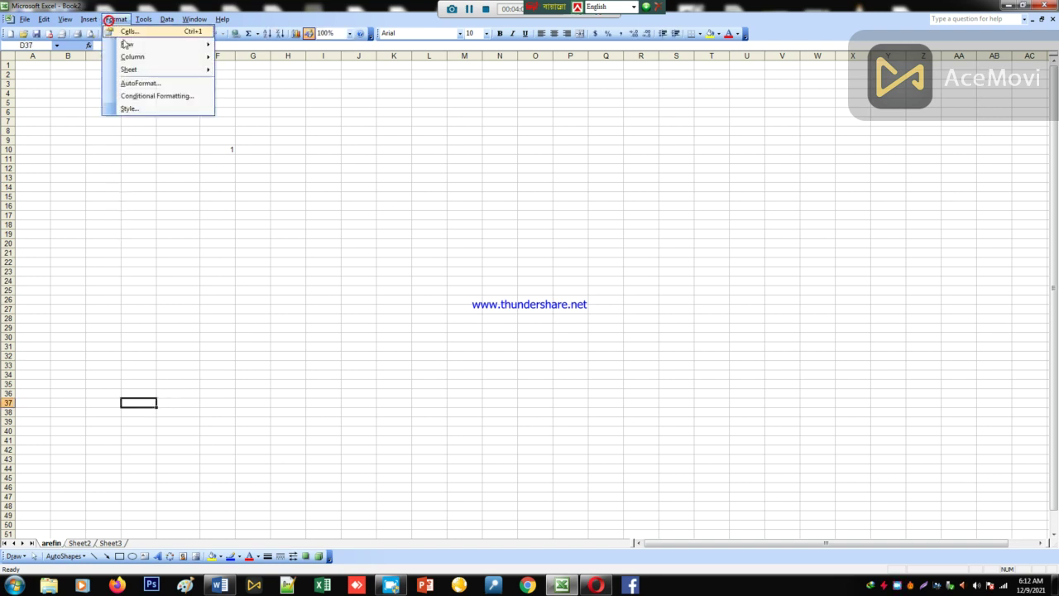
click(160, 84)
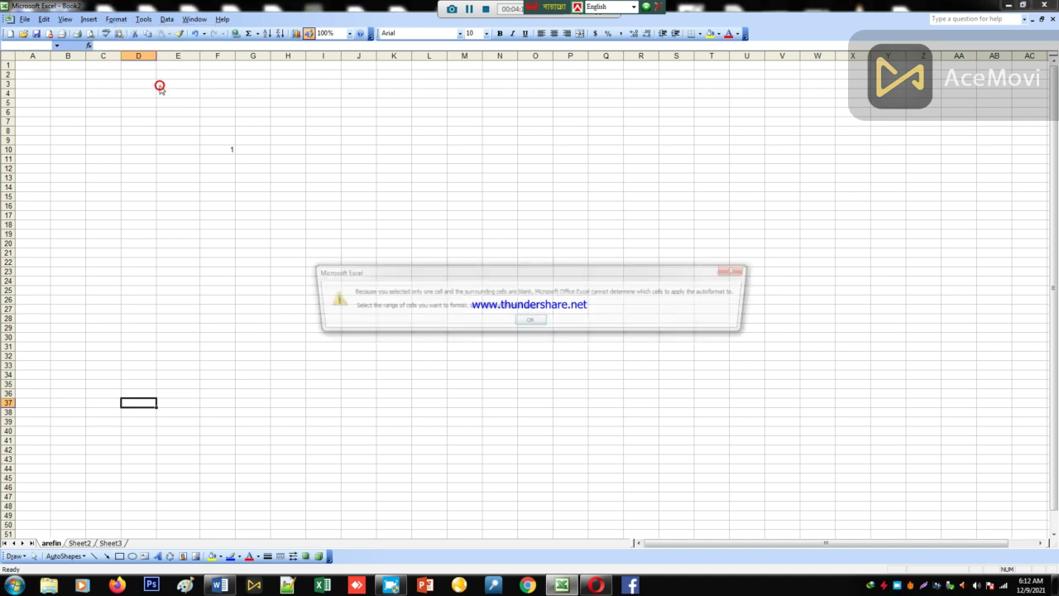
click(535, 321)
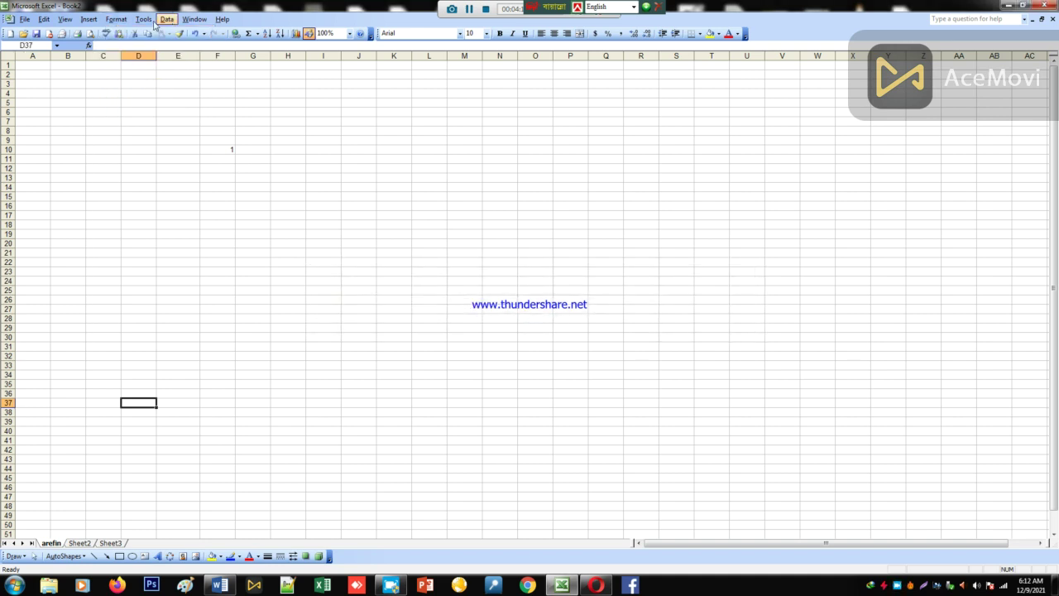
View the Conditional Formatting options and the Style settings for cell D37, closing both without changes
click(116, 19)
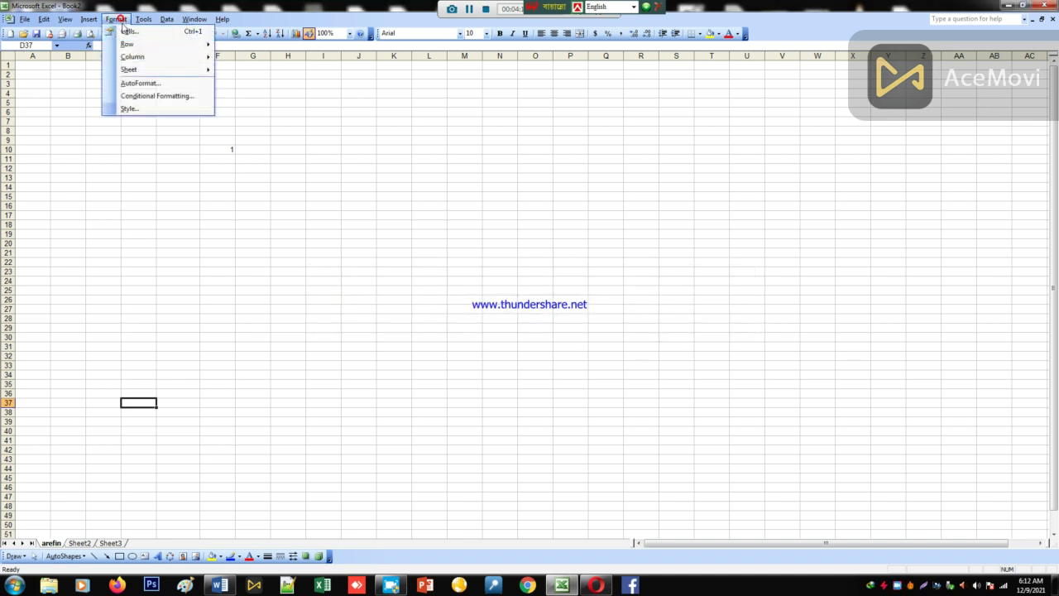
click(171, 98)
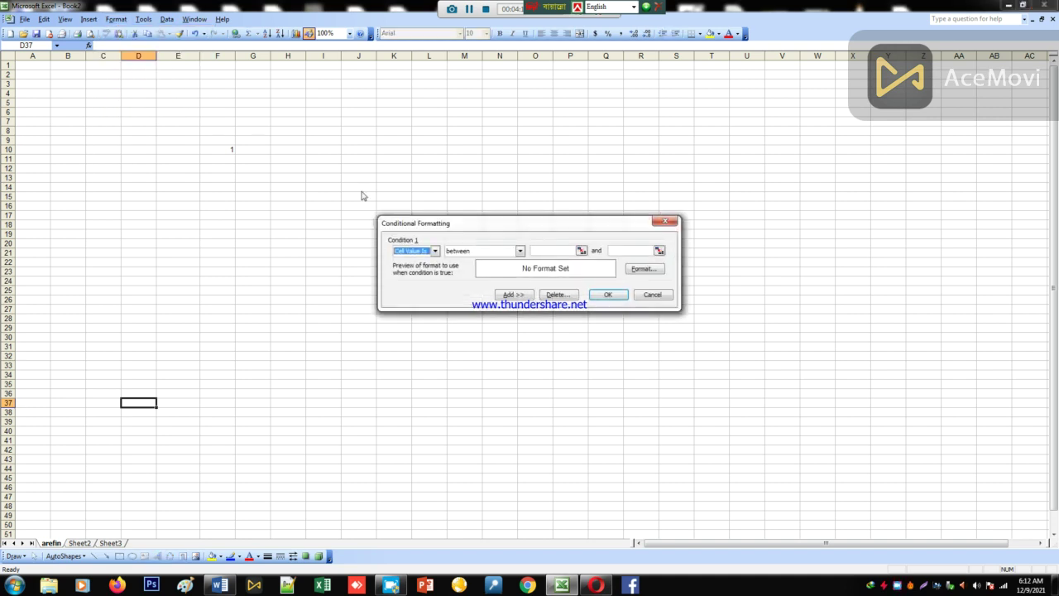
click(665, 221)
click(116, 19)
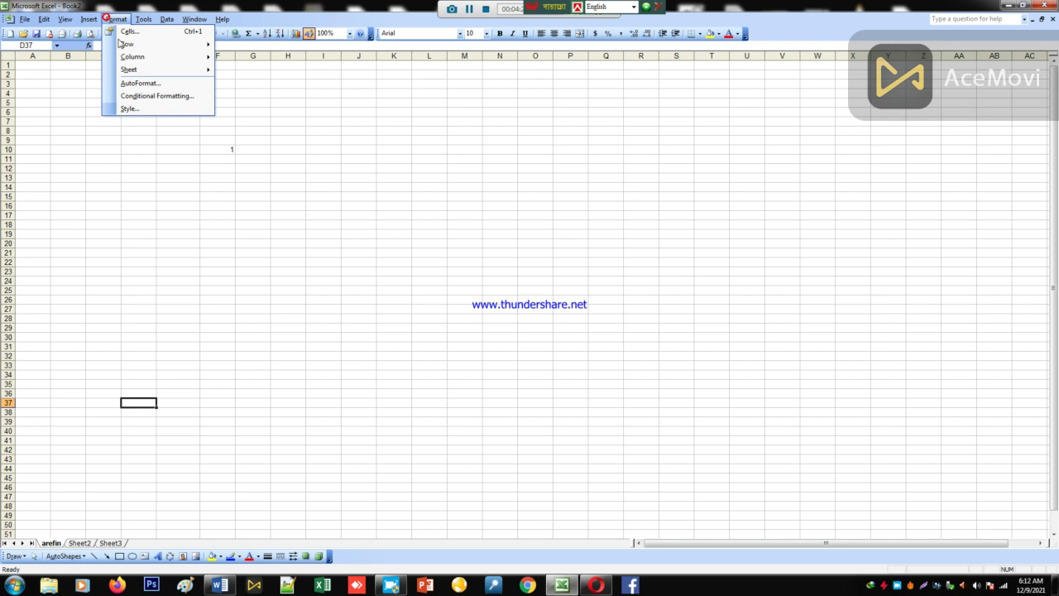
click(130, 109)
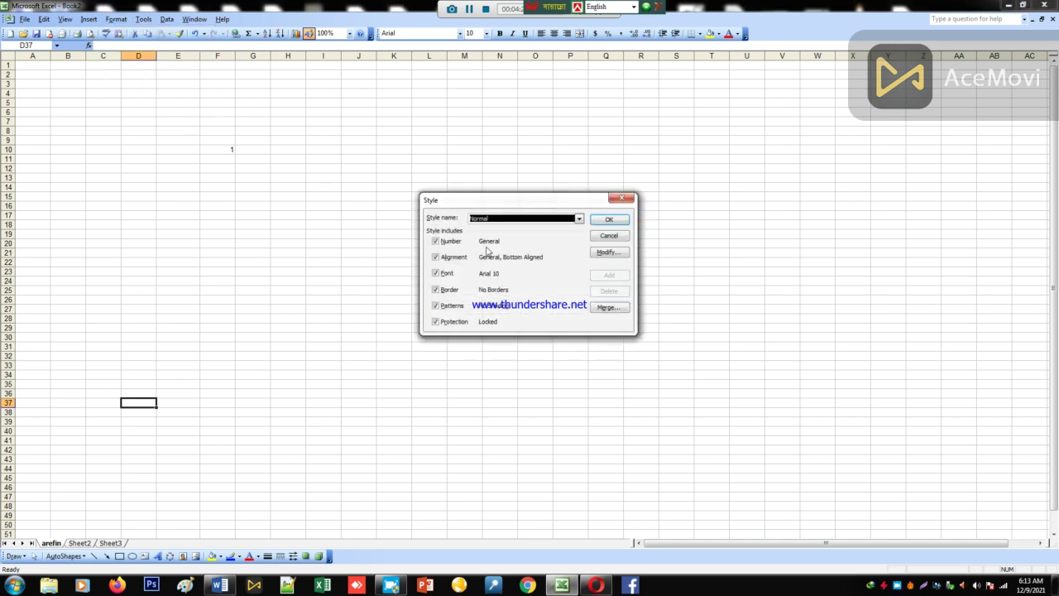
click(621, 199)
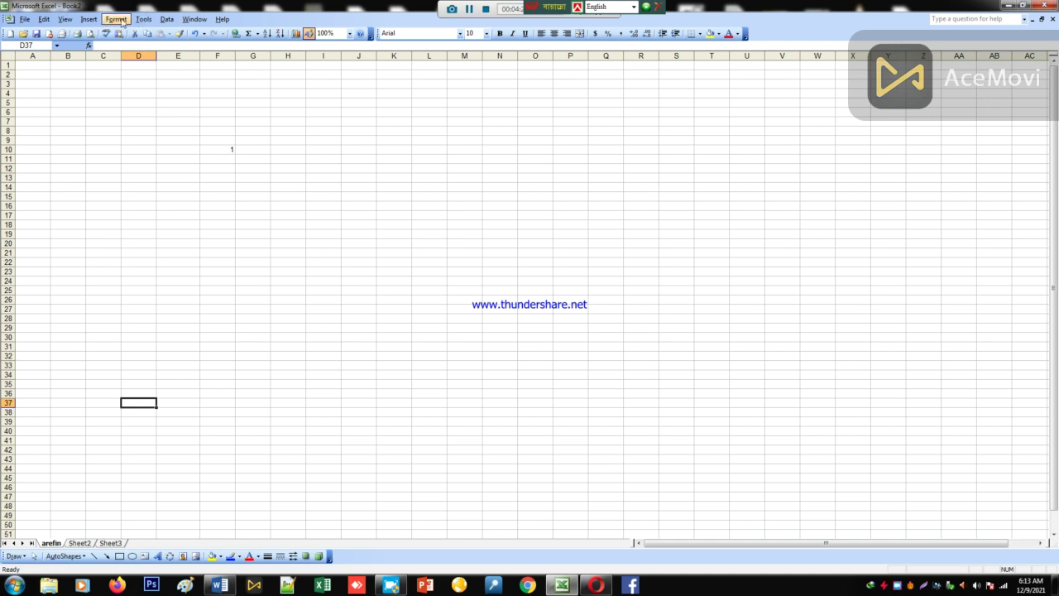
click(116, 19)
mouse_move(166, 19)
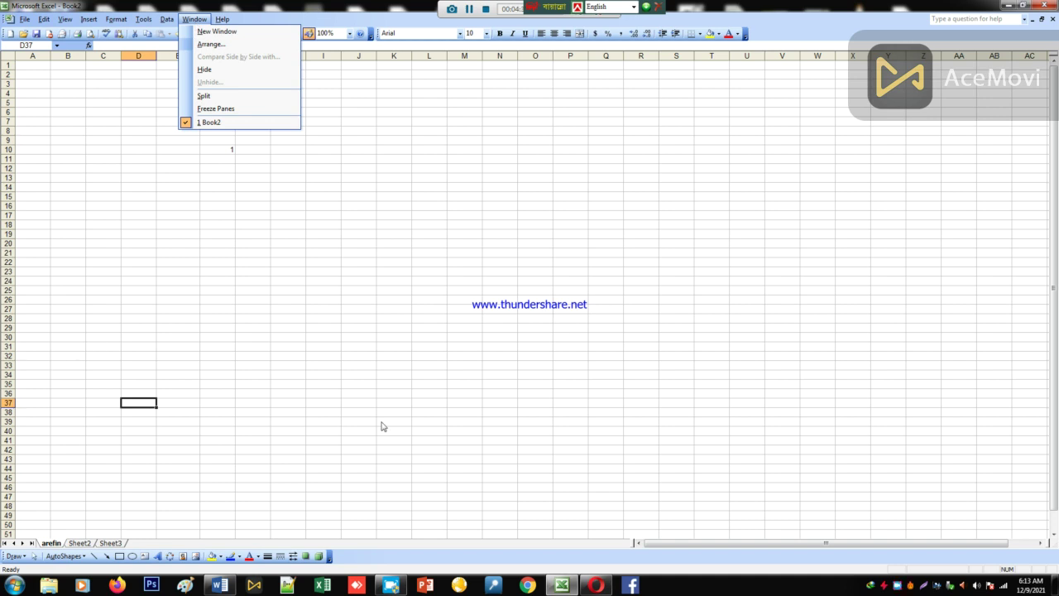
click(265, 177)
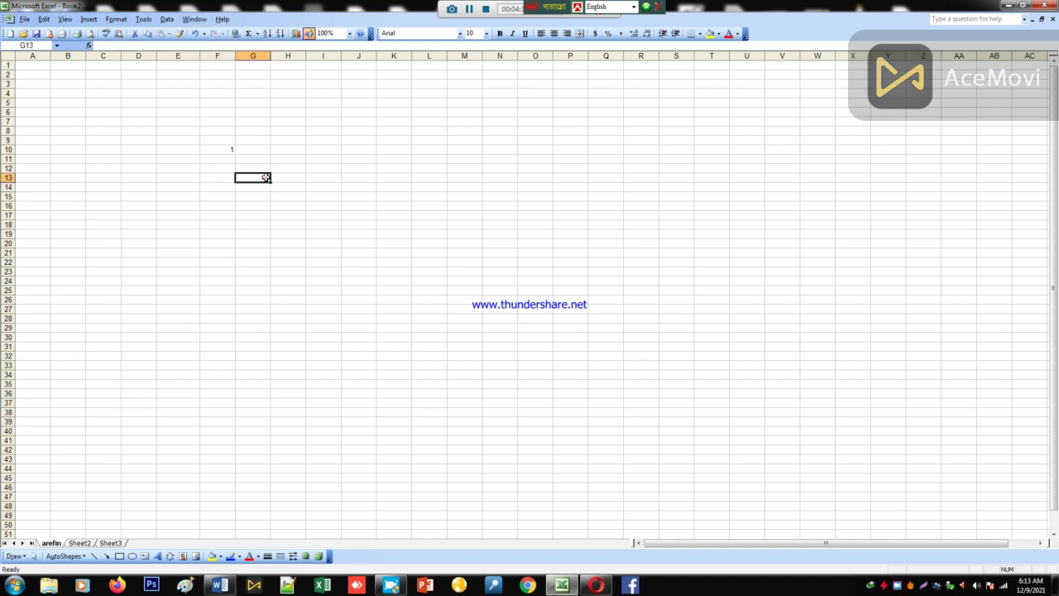
click(227, 250)
click(142, 174)
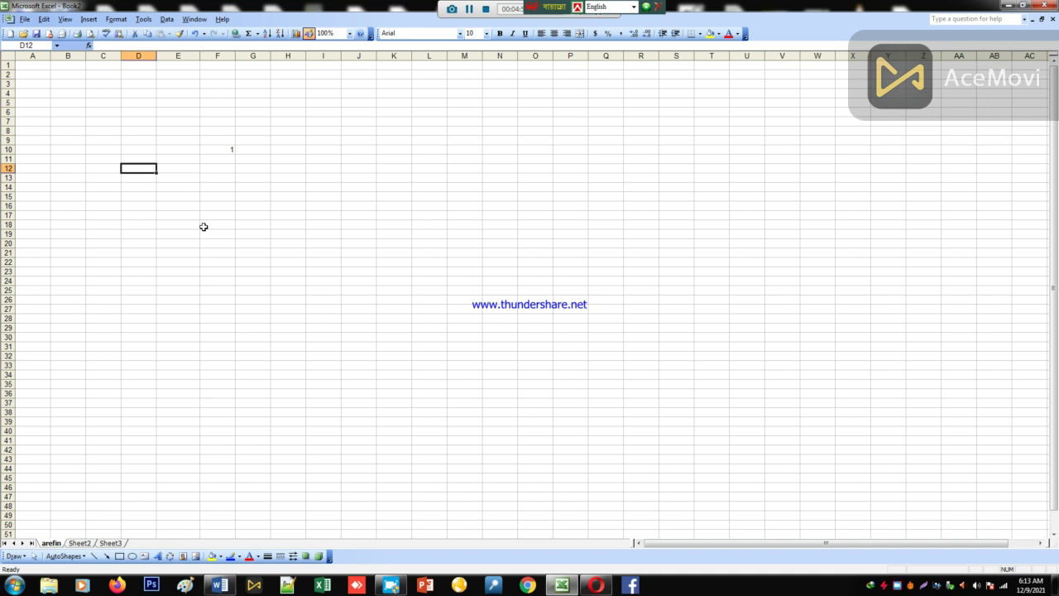
click(139, 85)
click(151, 177)
click(78, 175)
click(156, 140)
click(177, 277)
click(111, 130)
drag(394, 205, 394, 224)
click(104, 261)
drag(192, 168, 223, 197)
click(146, 234)
click(288, 253)
click(76, 178)
click(260, 180)
click(191, 281)
click(124, 112)
click(259, 168)
click(160, 216)
click(160, 102)
click(165, 219)
click(87, 138)
click(171, 143)
click(248, 170)
click(134, 184)
click(91, 116)
click(308, 121)
drag(220, 176, 220, 168)
drag(74, 94, 104, 104)
click(326, 141)
drag(264, 185, 256, 157)
click(125, 122)
click(306, 139)
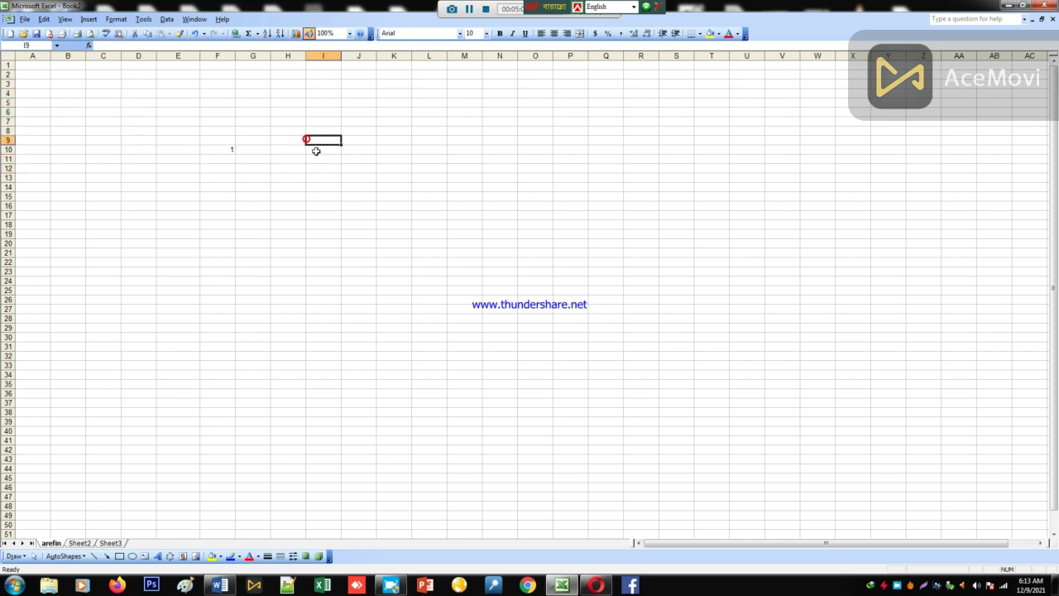
click(104, 196)
drag(110, 121, 140, 141)
drag(300, 166, 294, 205)
click(117, 196)
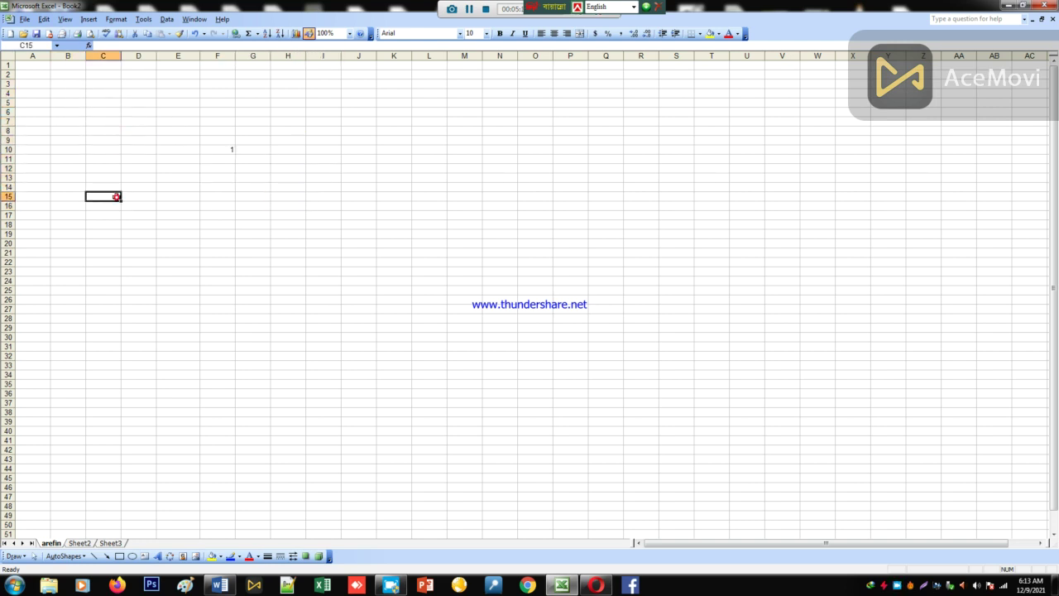
click(107, 149)
drag(113, 222, 128, 203)
click(189, 233)
drag(68, 158, 89, 163)
click(126, 186)
click(56, 179)
click(179, 135)
click(287, 200)
click(154, 213)
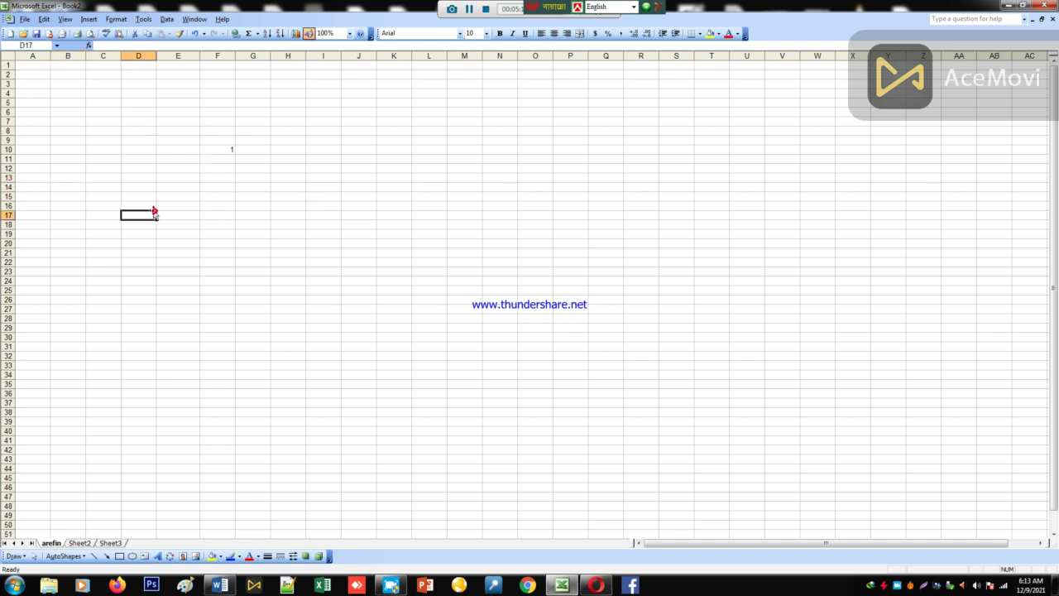
click(129, 152)
click(138, 92)
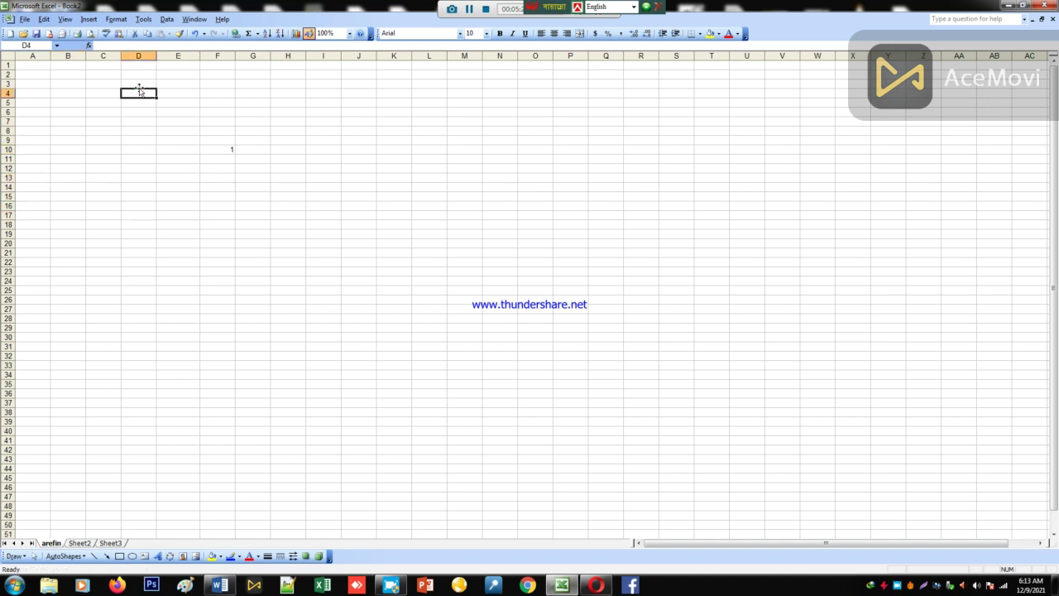